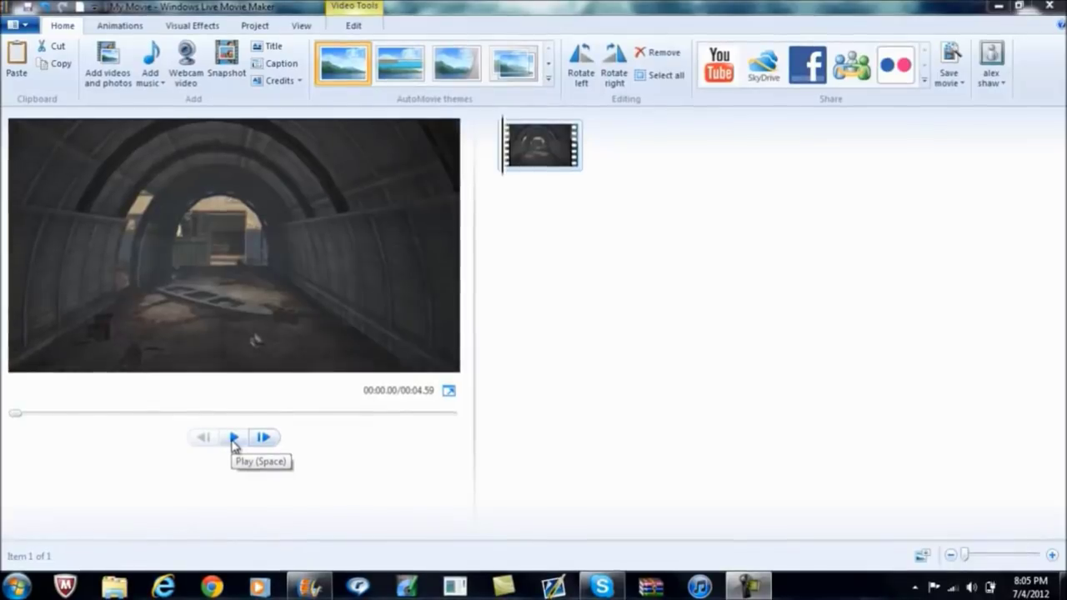
# - Stop playback at 0.48s and add a caption with a 4-second duration
pyautogui.click(235, 439)
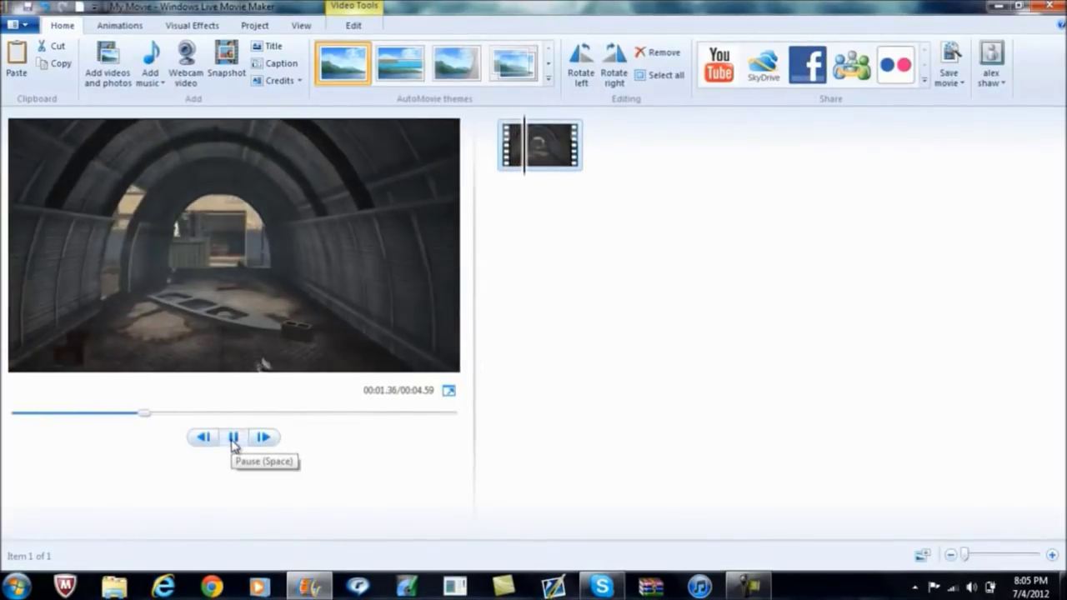
pyautogui.click(504, 167)
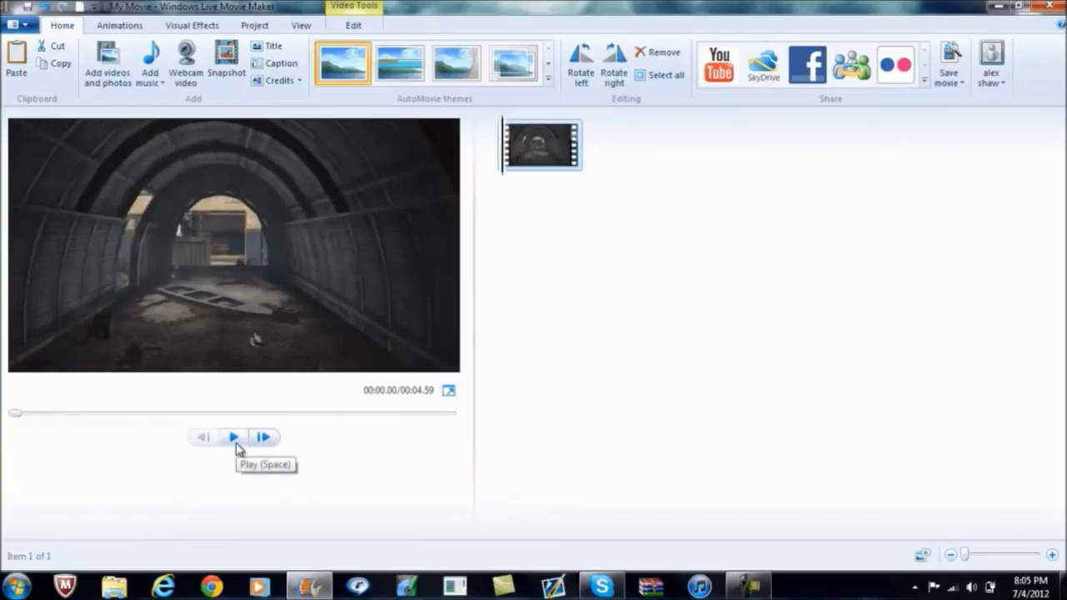
pyautogui.click(237, 447)
pyautogui.click(237, 449)
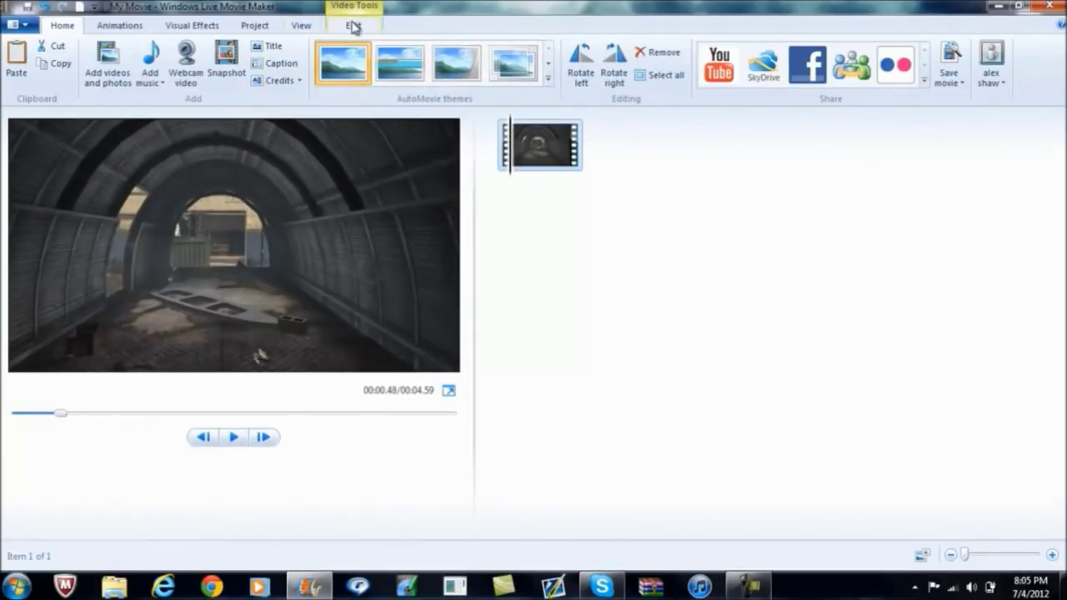
pyautogui.click(275, 63)
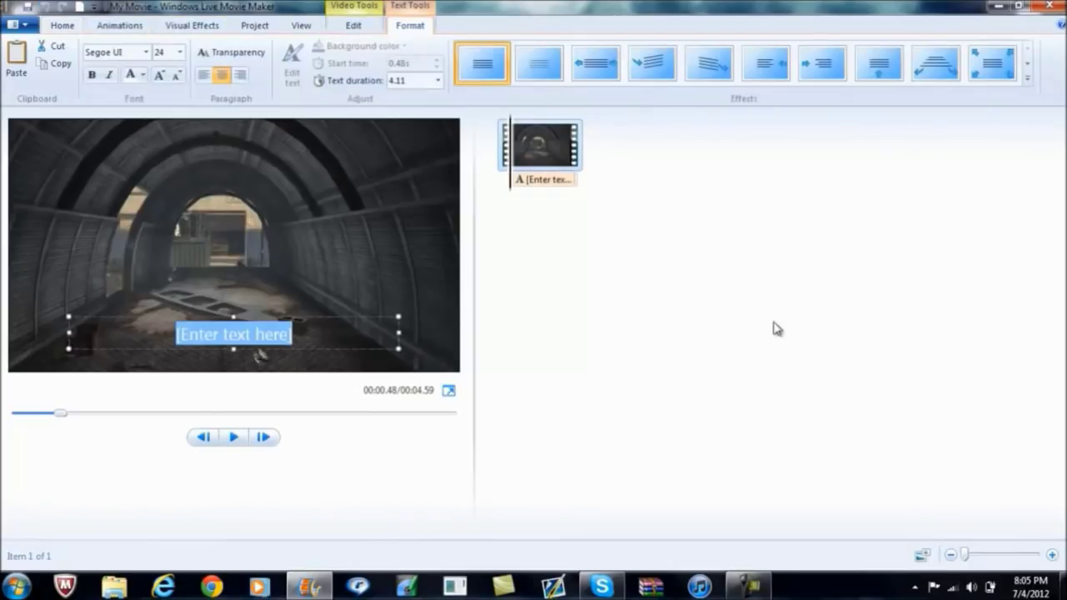
pyautogui.doubleClick(418, 84)
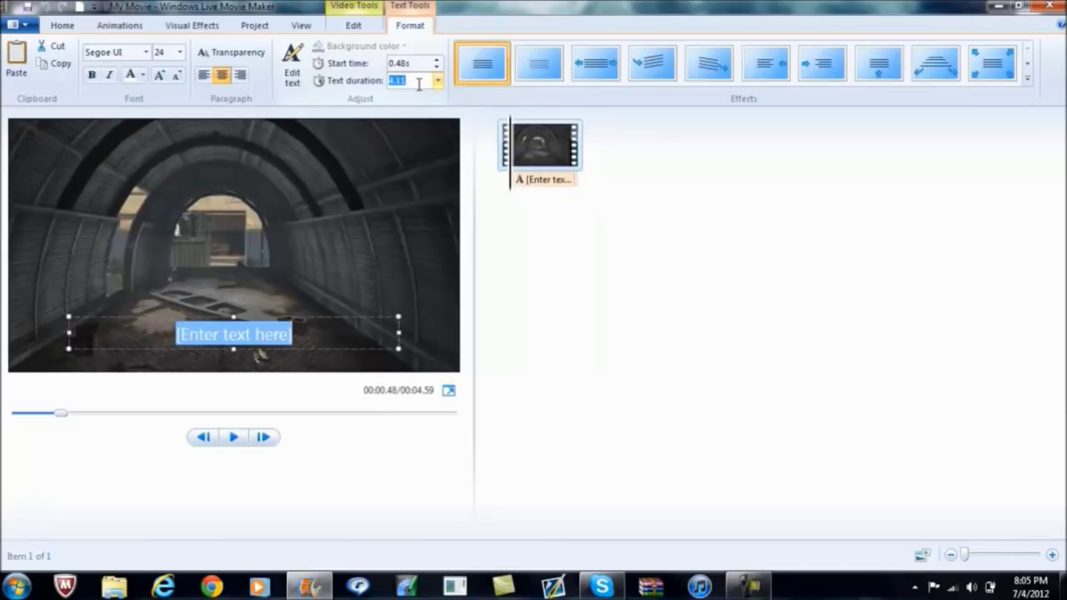
pyautogui.write('4')
pyautogui.click(606, 278)
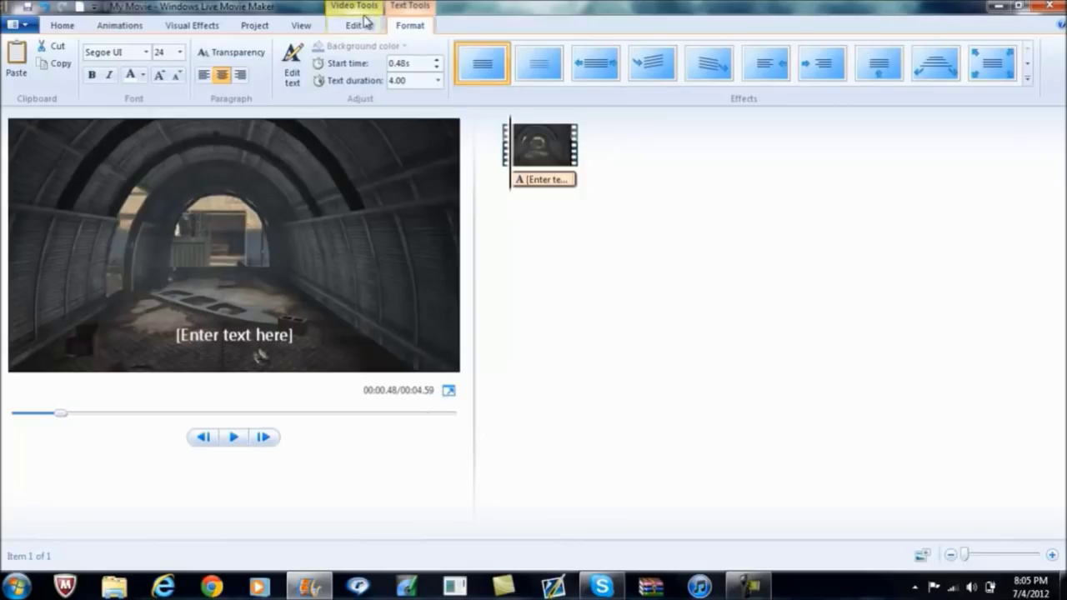
# - Widen the caption box to the full frame width, raise it to mid-frame, and select its placeholder text
pyautogui.click(250, 341)
pyautogui.moveTo(174, 347); pyautogui.dragTo(12, 333)
pyautogui.moveTo(294, 332); pyautogui.dragTo(456, 332)
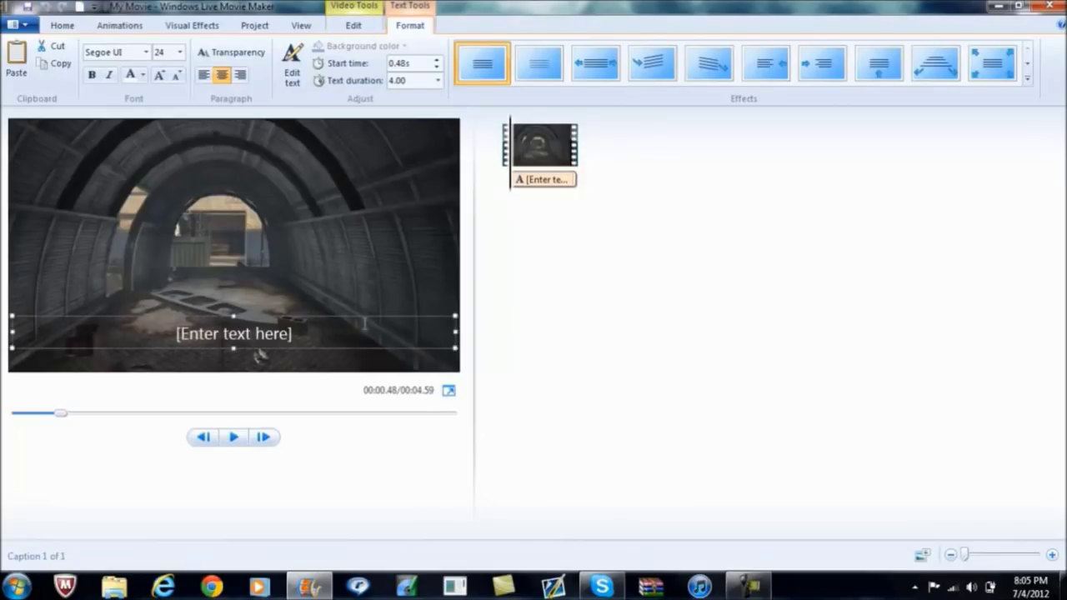
pyautogui.moveTo(327, 343); pyautogui.dragTo(2, 293)
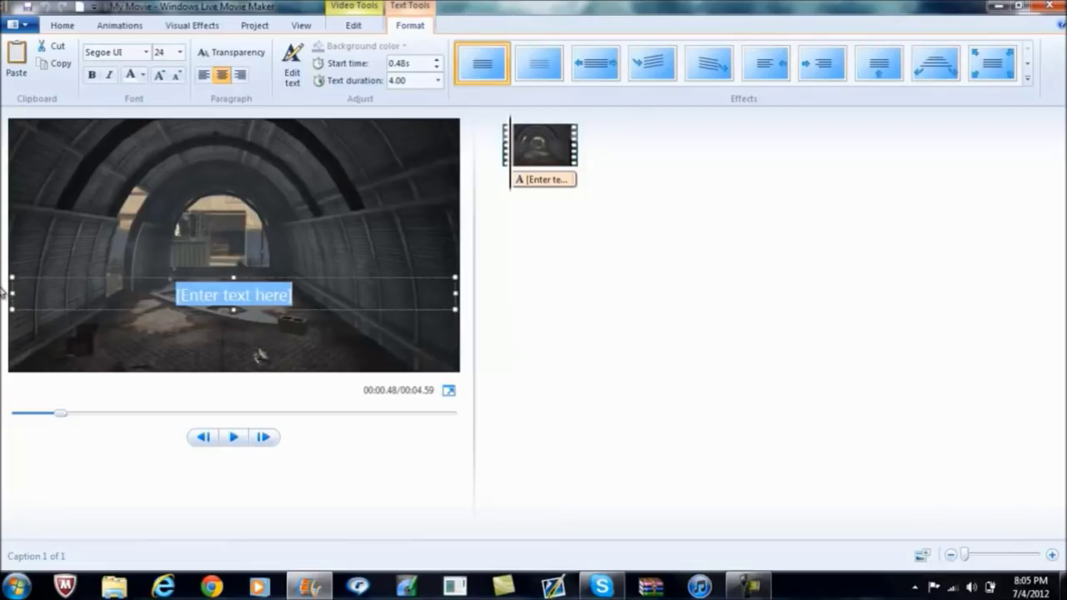
pyautogui.click(217, 278)
pyautogui.moveTo(217, 277); pyautogui.dragTo(217, 240)
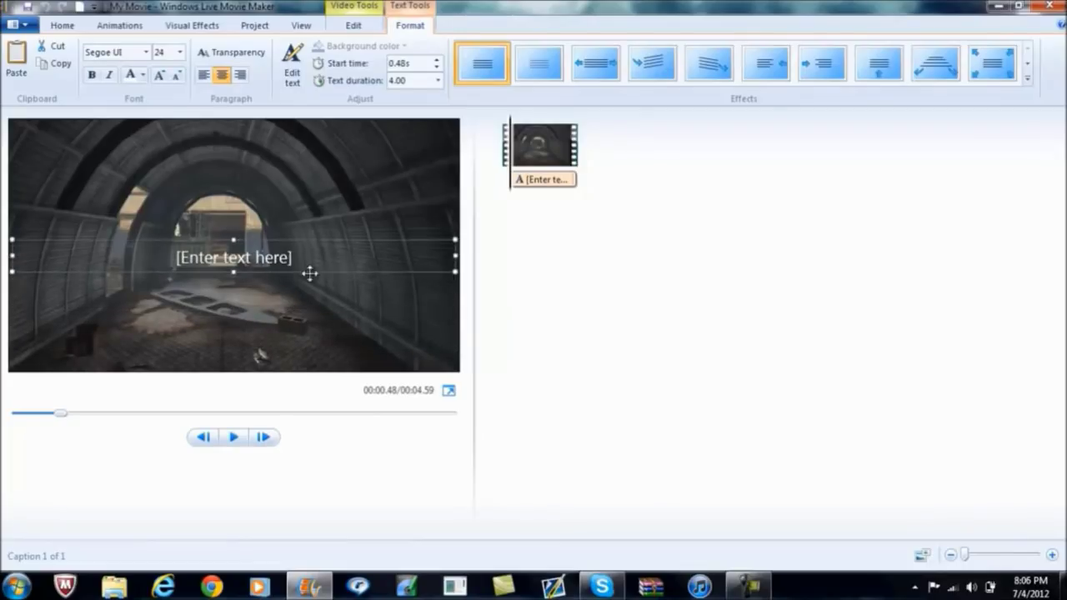
pyautogui.moveTo(332, 257); pyautogui.dragTo(147, 242)
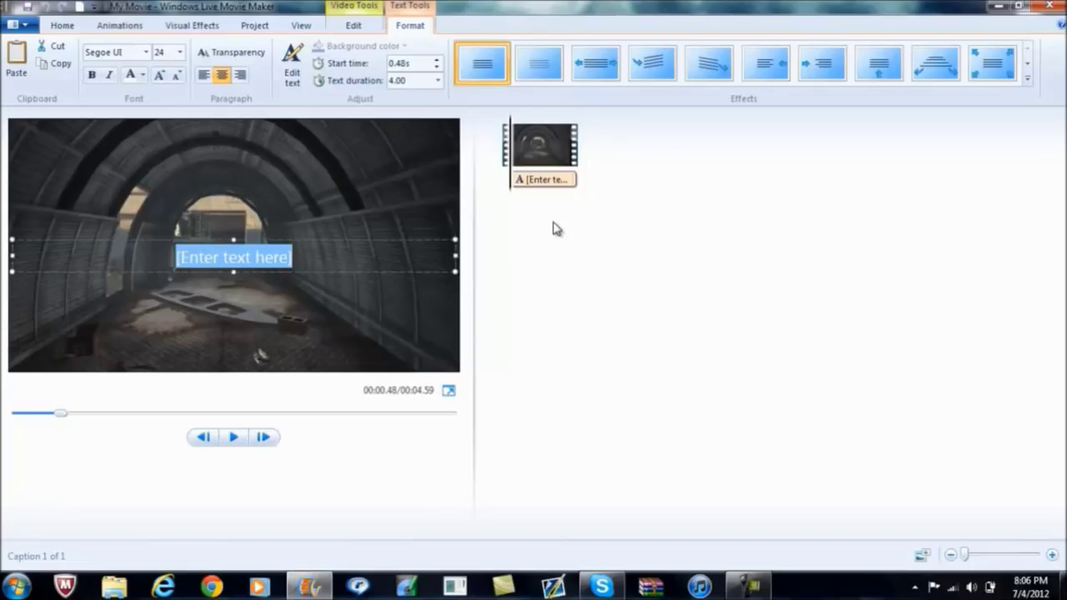
# - Replace the caption text with 'WMM' and 'TUTORIAL' on two lines at font size 48
pyautogui.write('WMM')
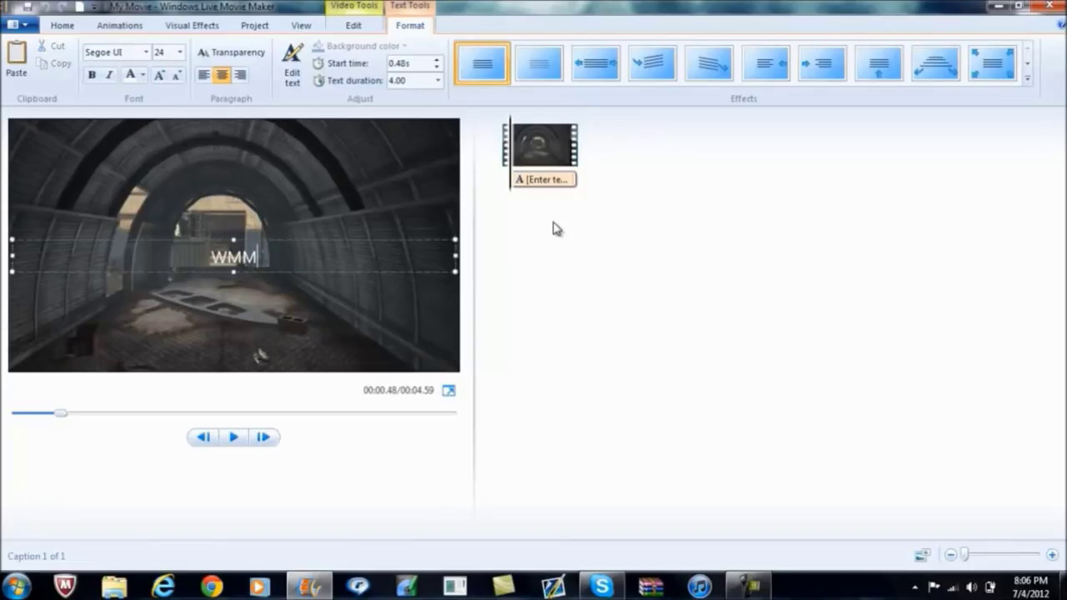
pyautogui.press('Return')
pyautogui.write('TUTORIAL')
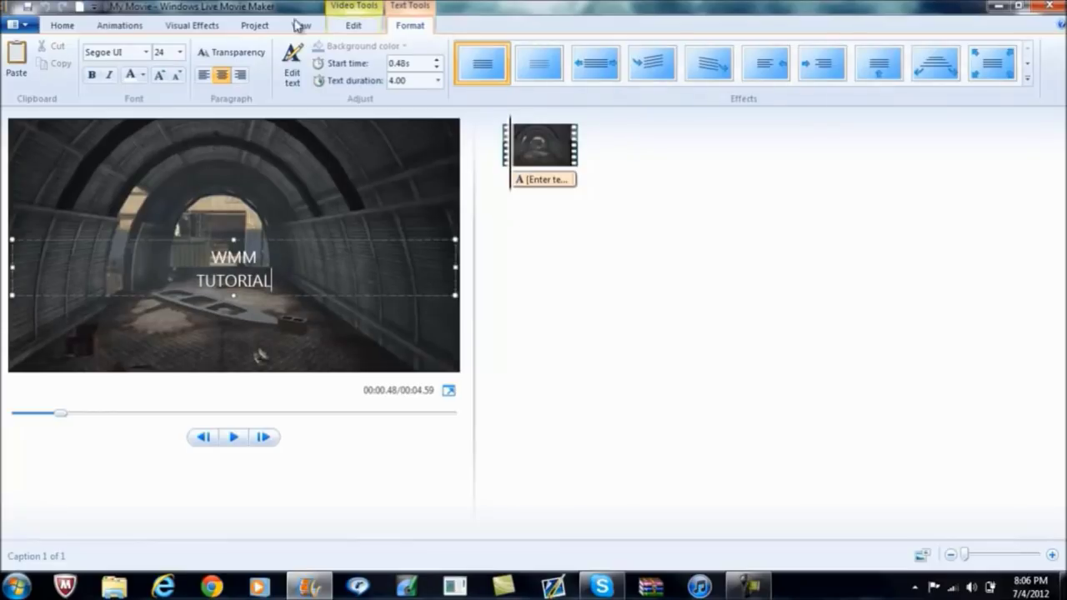
pyautogui.click(159, 78)
pyautogui.click(159, 77)
pyautogui.click(159, 78)
pyautogui.click(159, 78)
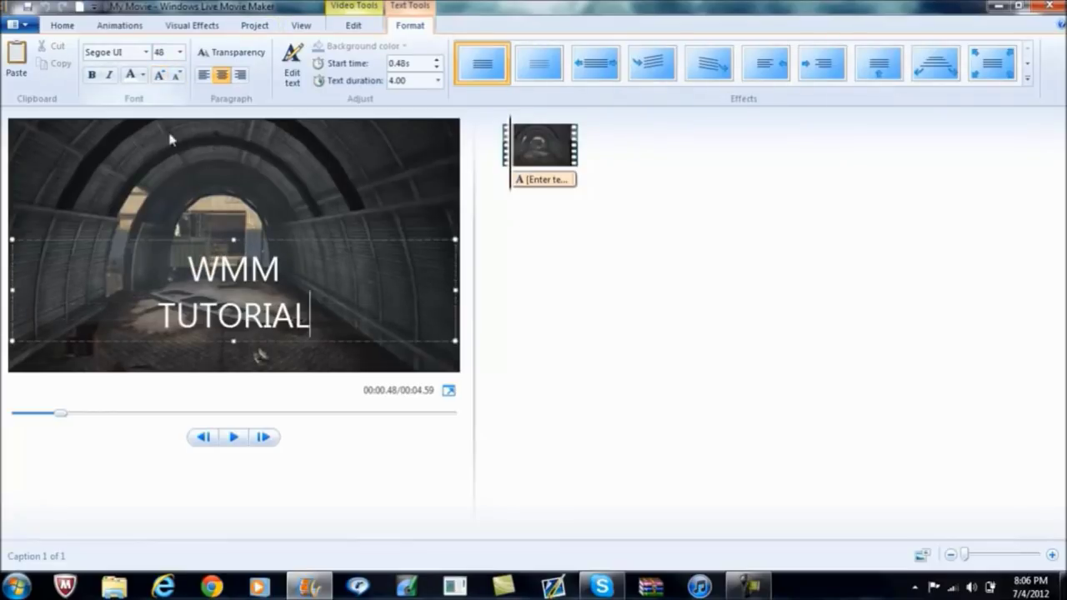
# - Move and narrow the caption box so the text sits centred over the tunnel doorway
pyautogui.moveTo(178, 234); pyautogui.dragTo(184, 189)
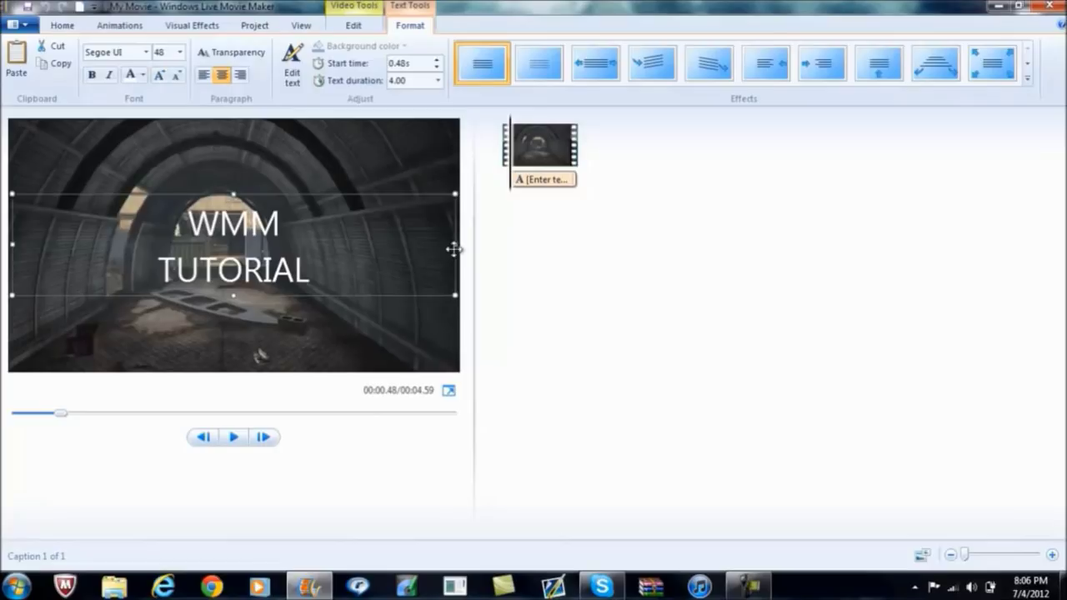
pyautogui.moveTo(455, 247); pyautogui.dragTo(428, 247)
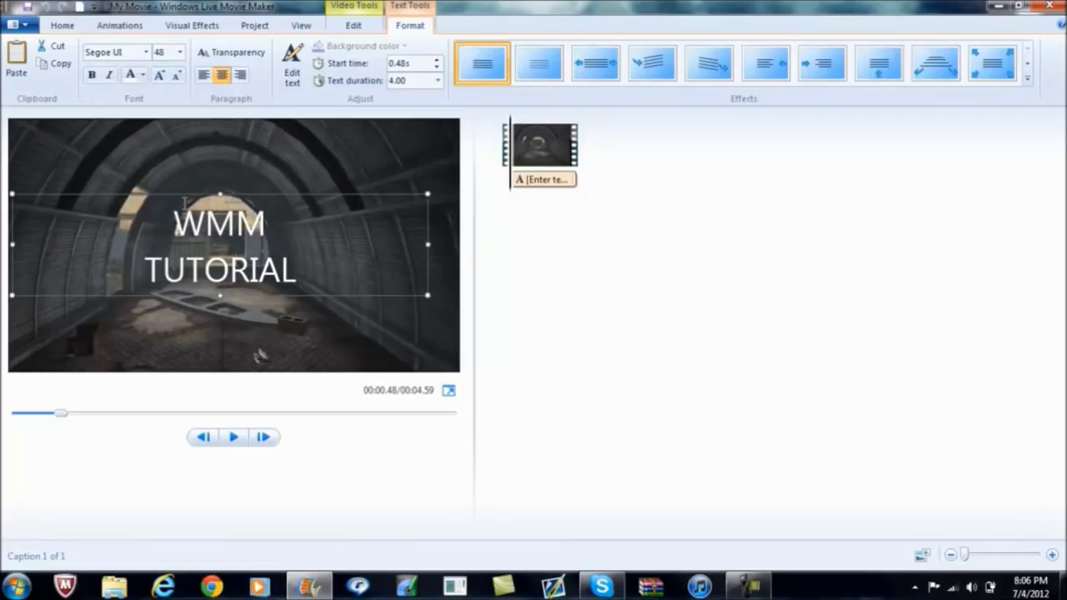
pyautogui.moveTo(182, 199); pyautogui.dragTo(179, 191)
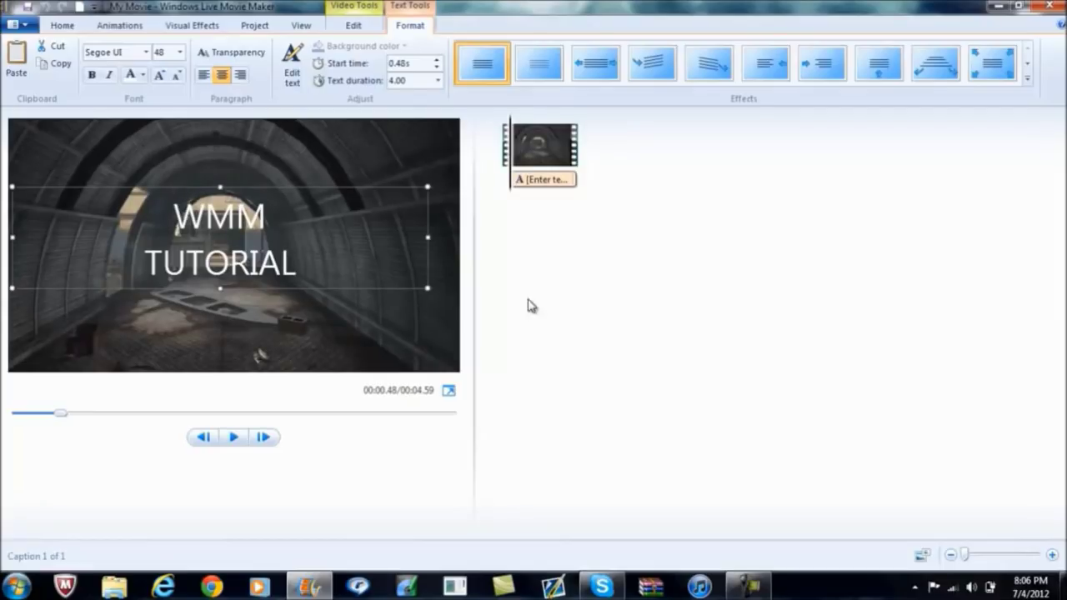
pyautogui.moveTo(425, 238); pyautogui.dragTo(422, 239)
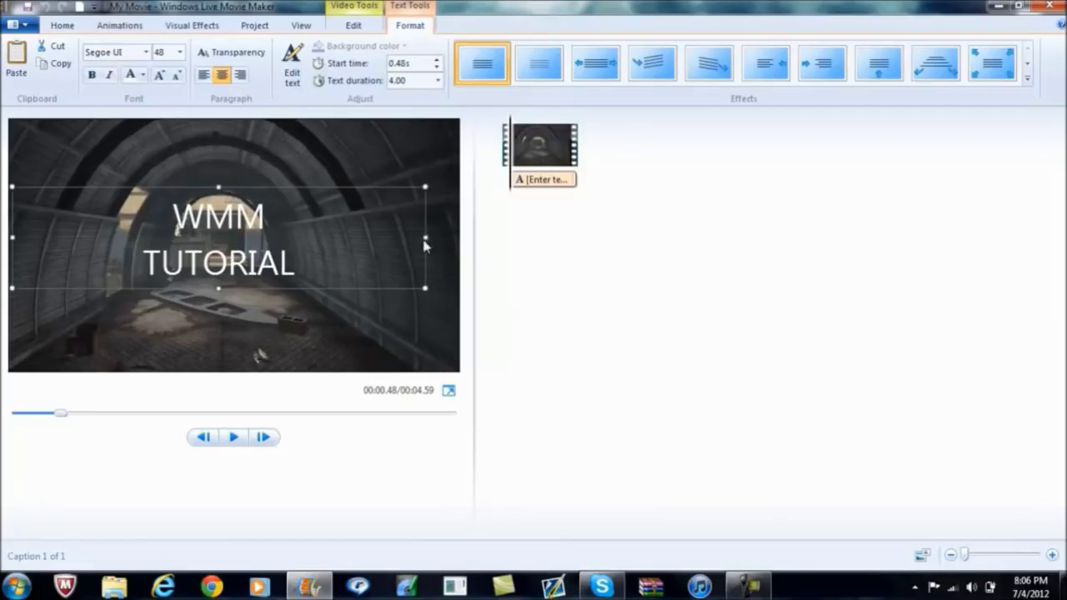
pyautogui.click(682, 283)
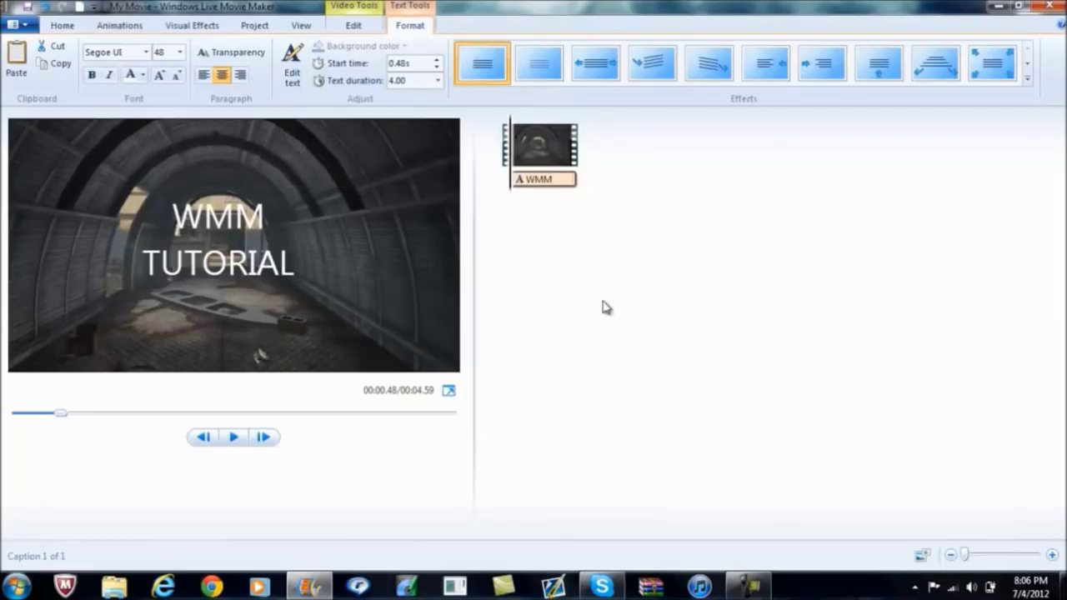
pyautogui.click(232, 437)
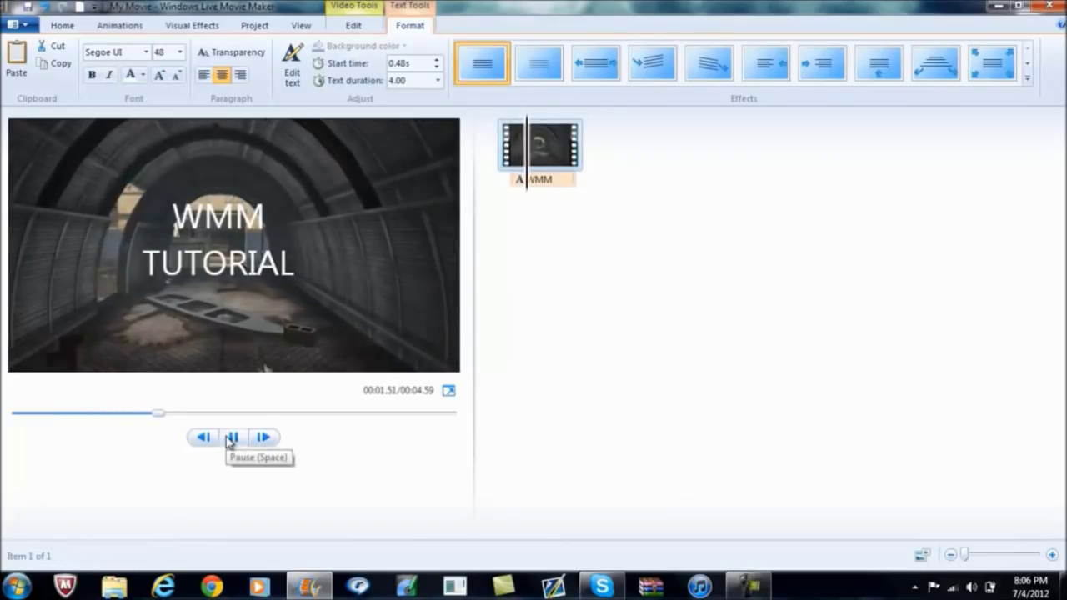
pyautogui.click(231, 438)
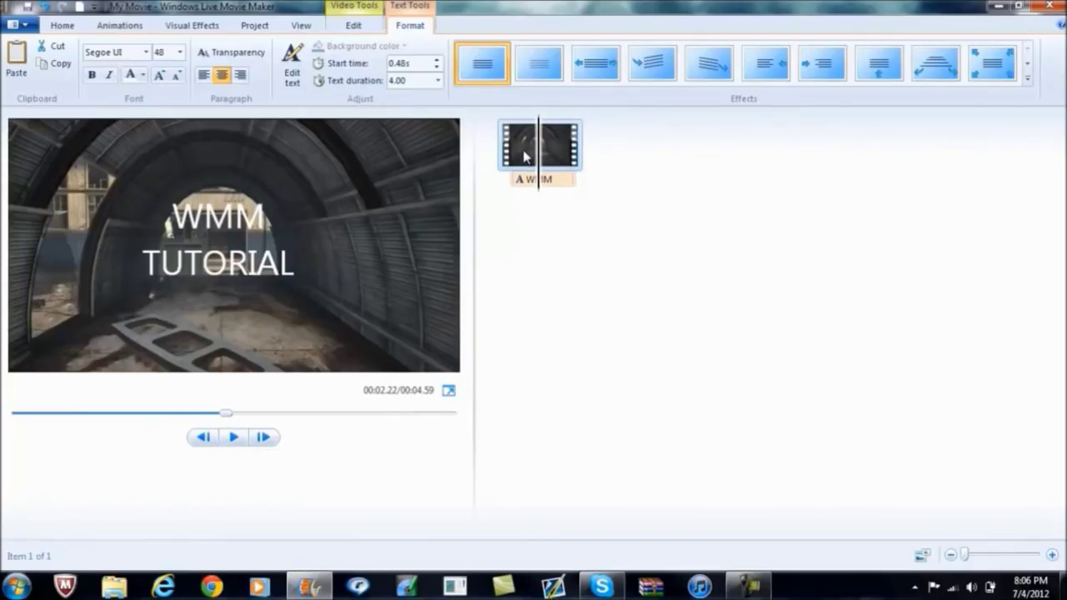
pyautogui.click(527, 157)
pyautogui.click(550, 182)
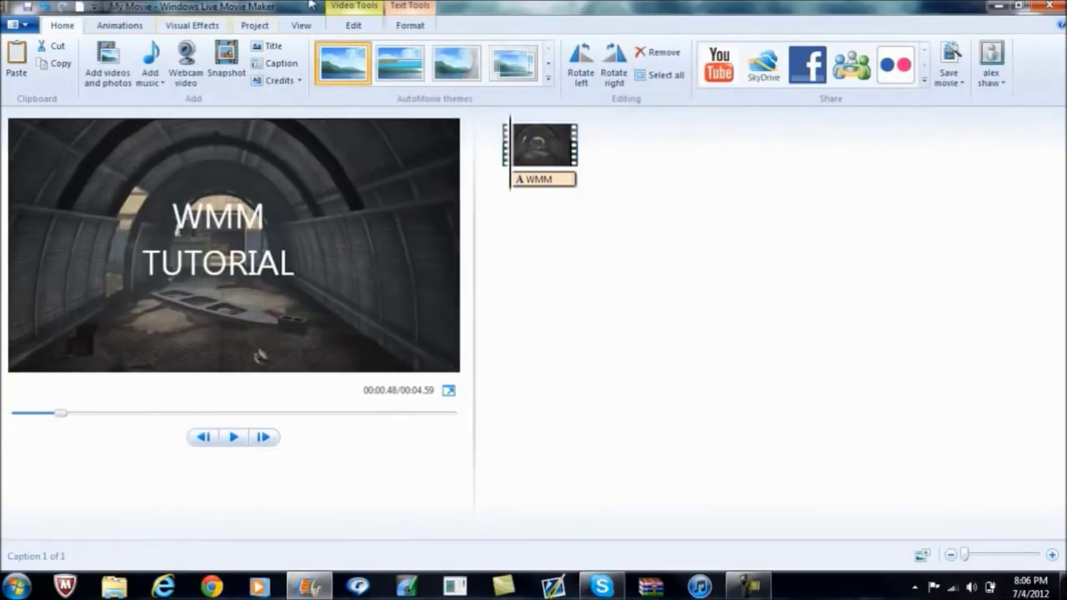
pyautogui.click(411, 25)
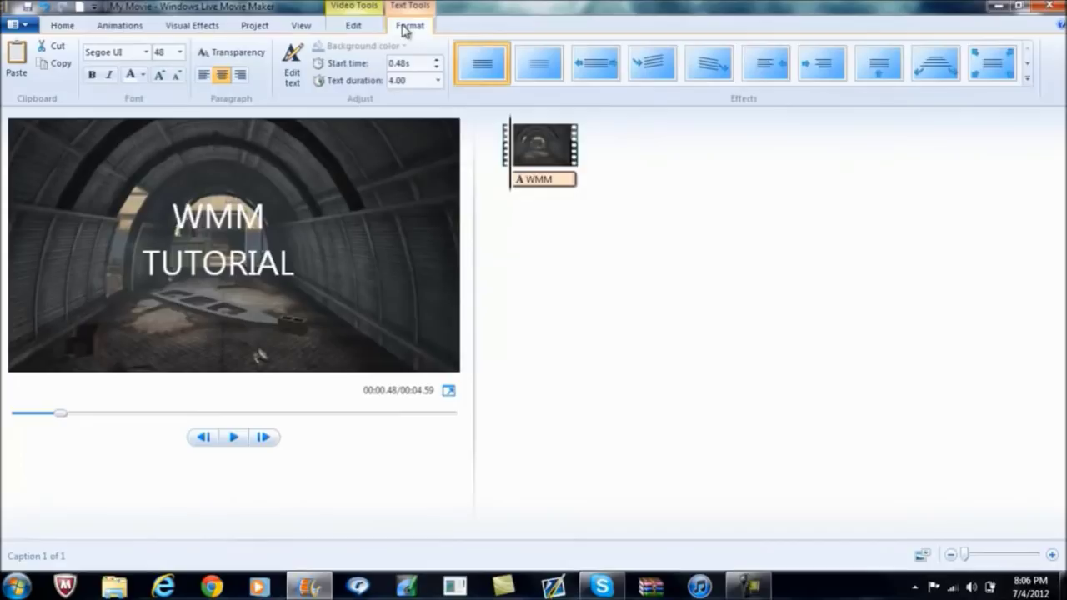
# - Apply the zoom text effect to the 'WMM TUTORIAL' caption and preview it, then rewind to the clip start
pyautogui.click(1027, 65)
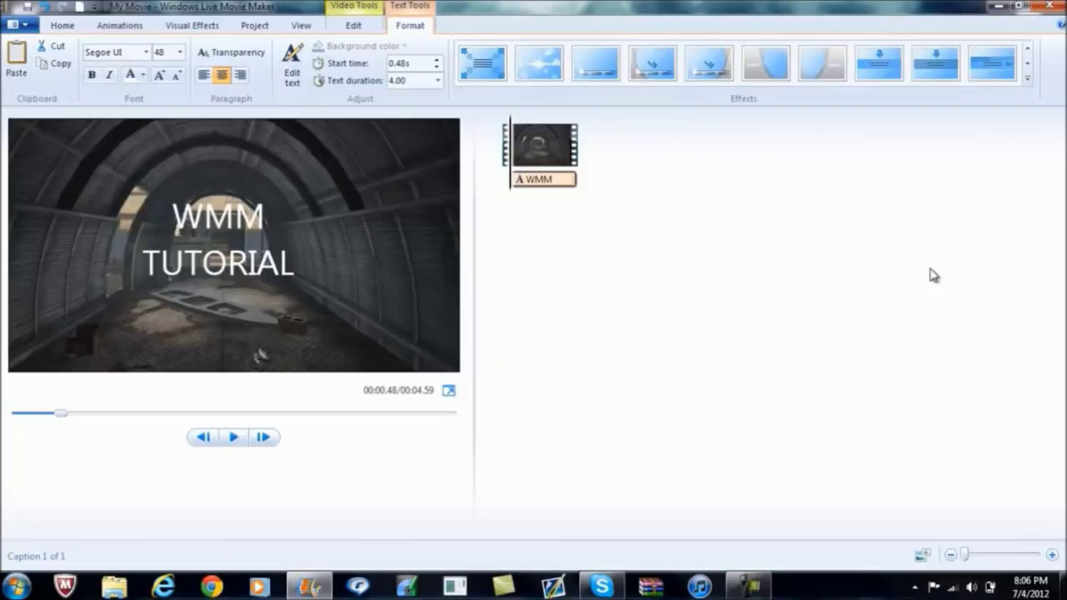
pyautogui.click(477, 64)
pyautogui.click(223, 445)
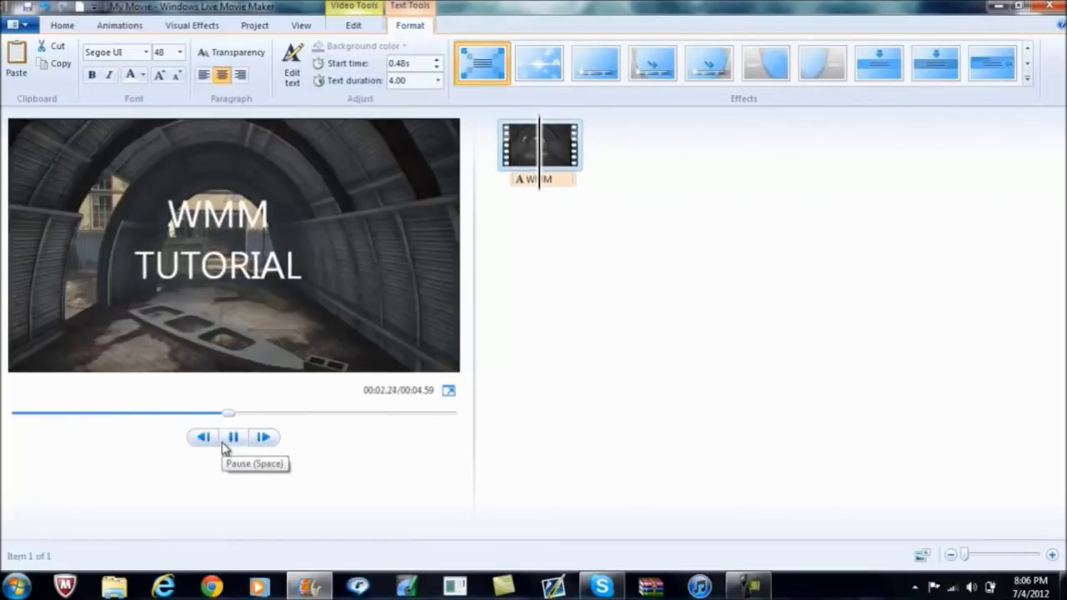
pyautogui.click(231, 439)
pyautogui.click(234, 440)
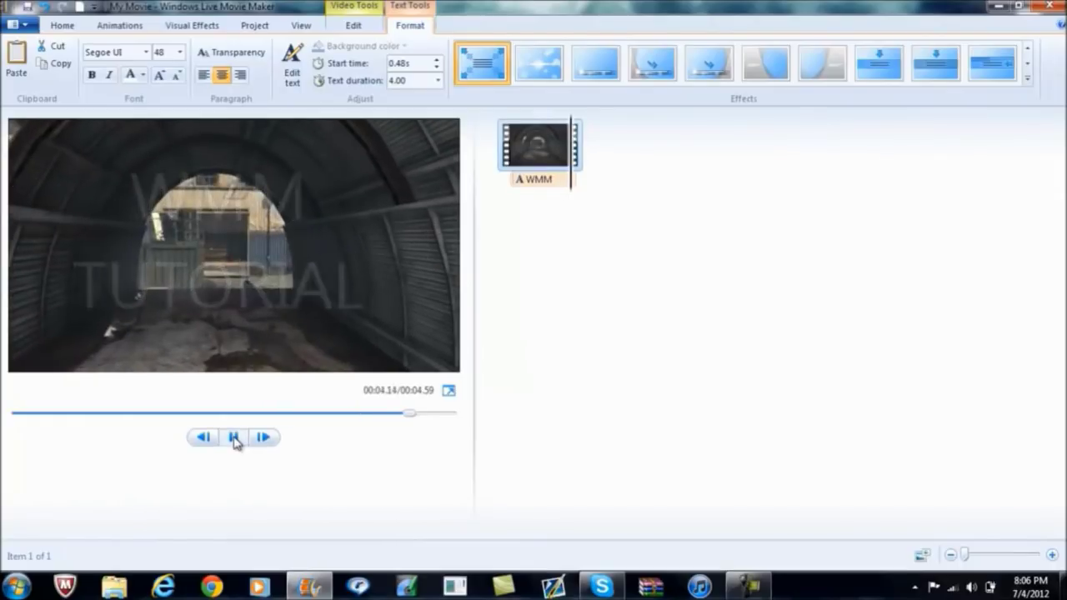
pyautogui.click(234, 439)
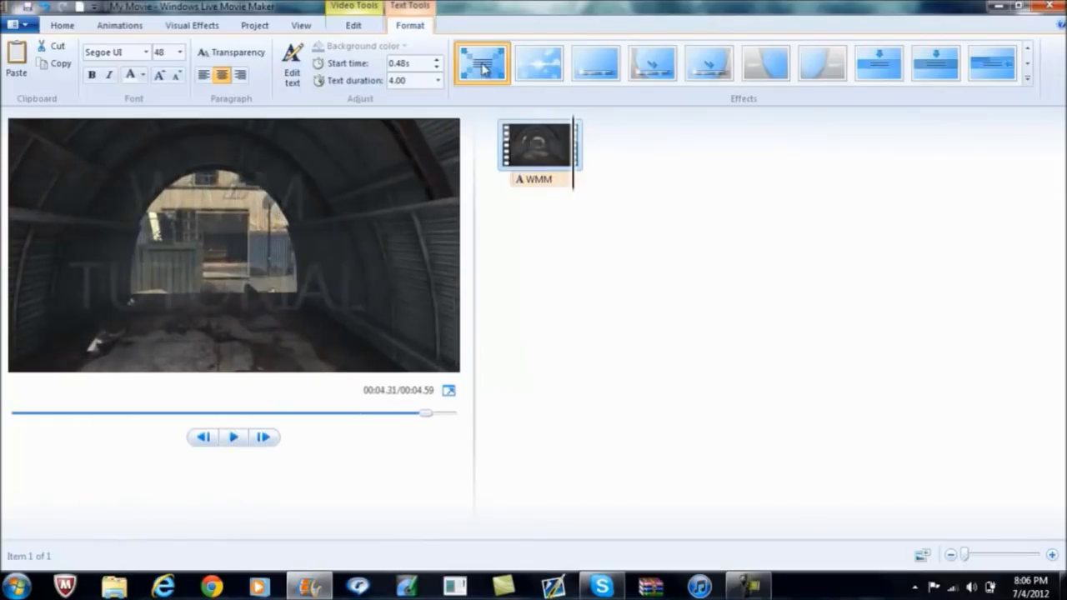
pyautogui.click(522, 155)
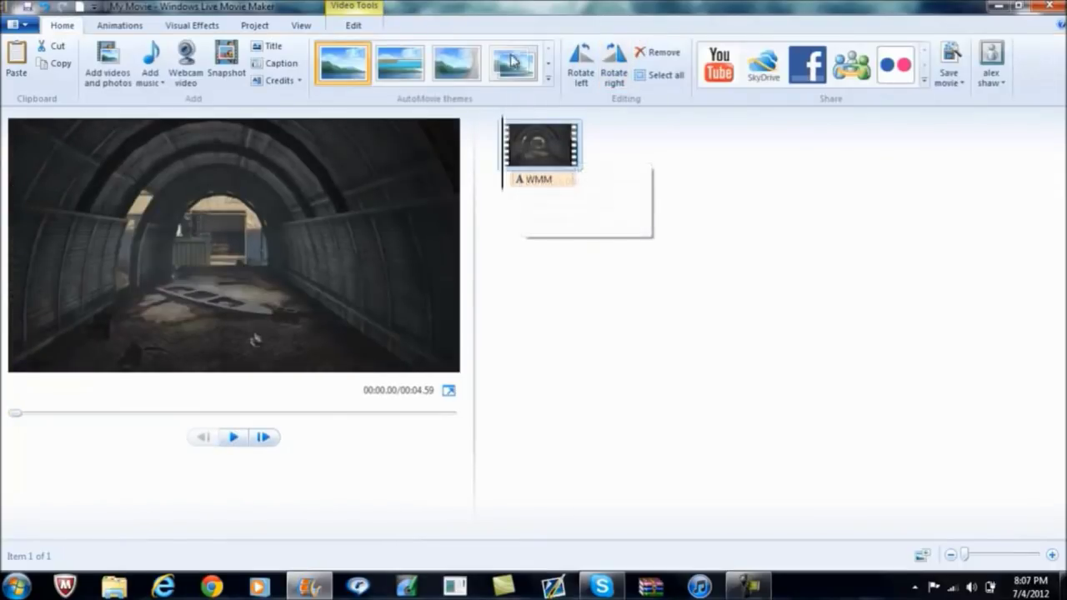
# - Set the tunnel clip's speed to 0.6x, stretching the movie to 7.65 seconds
pyautogui.click(244, 437)
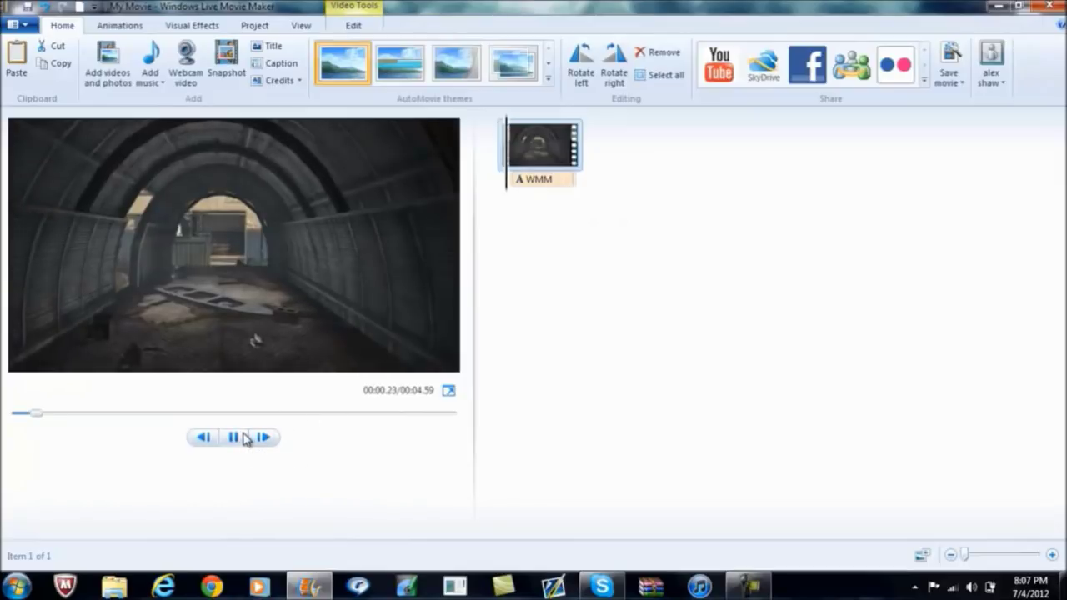
pyautogui.click(239, 438)
pyautogui.click(352, 28)
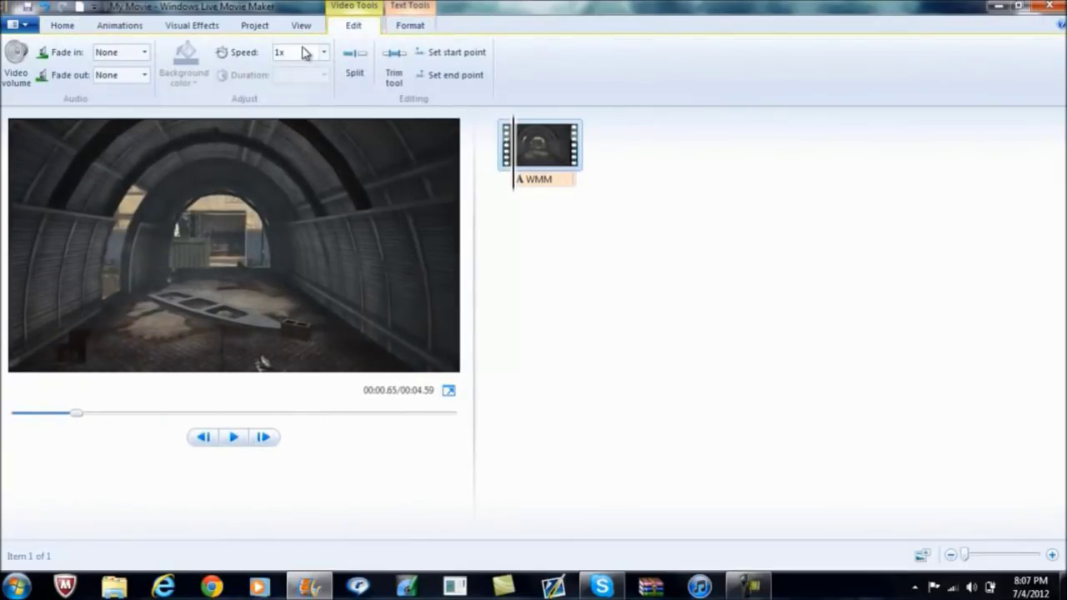
pyautogui.click(309, 52)
pyautogui.write('0')
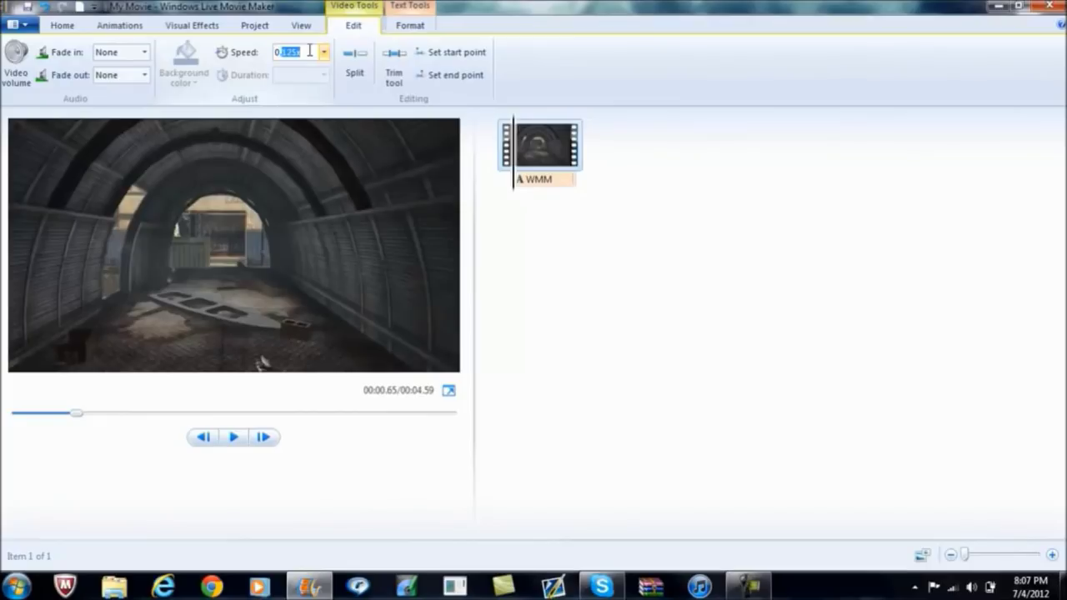
pyautogui.write('.6')
pyautogui.press('Return')
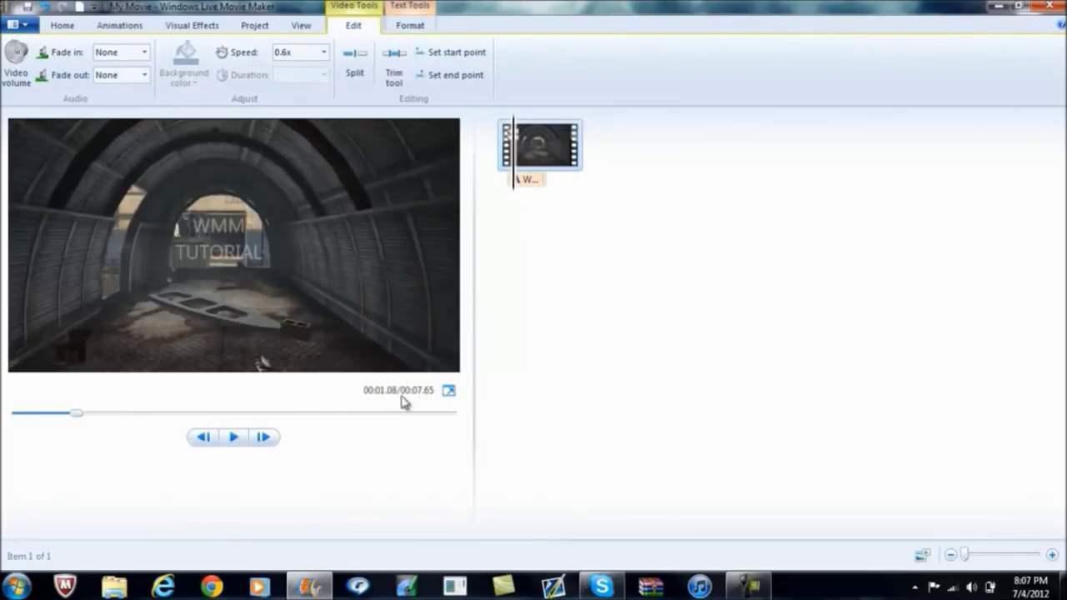
pyautogui.click(505, 160)
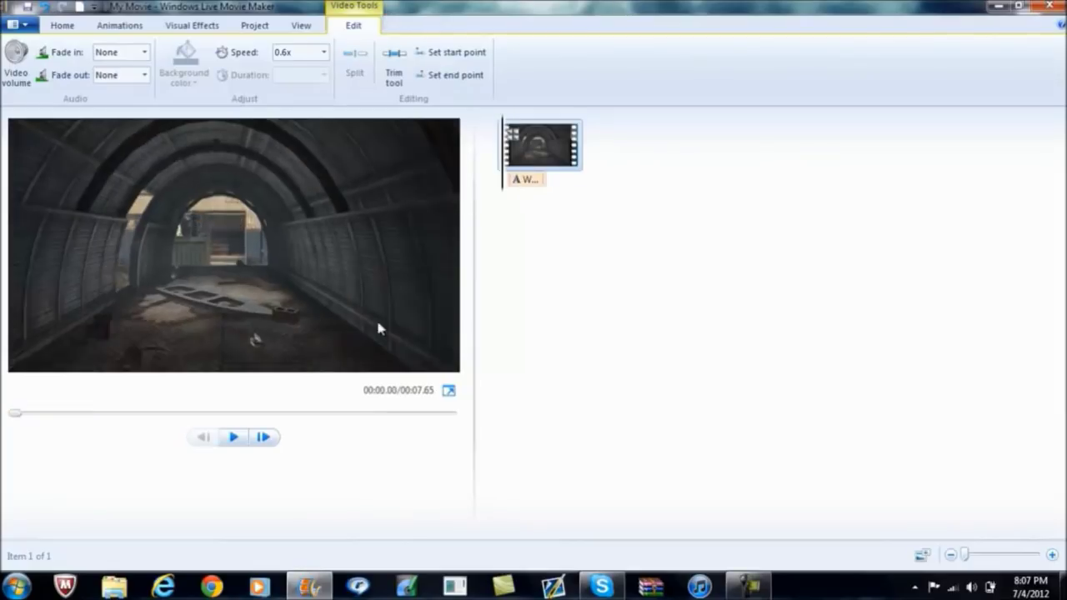
pyautogui.click(236, 442)
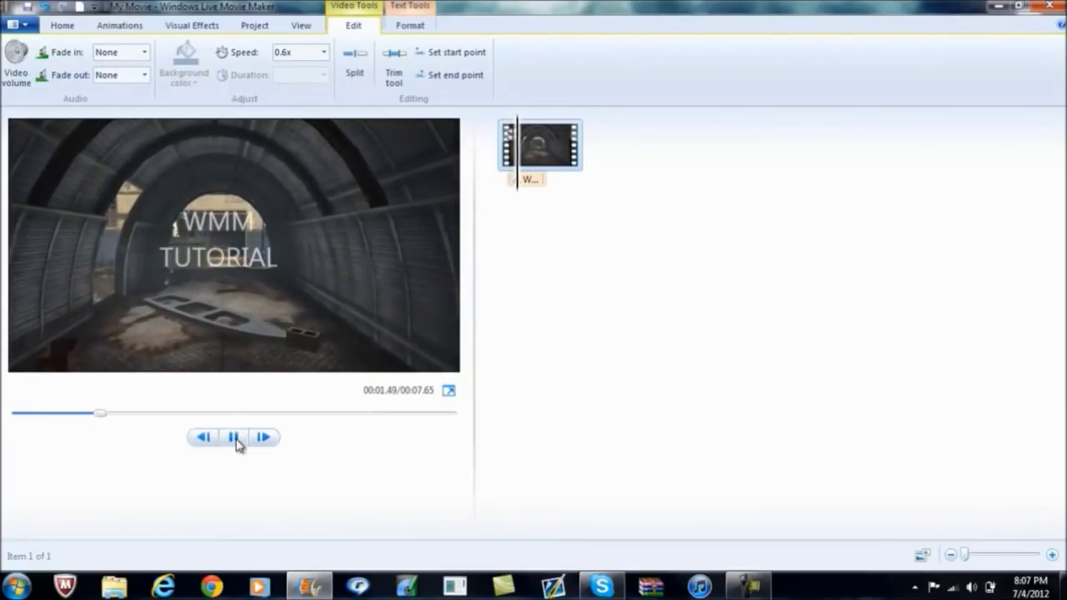
pyautogui.click(236, 440)
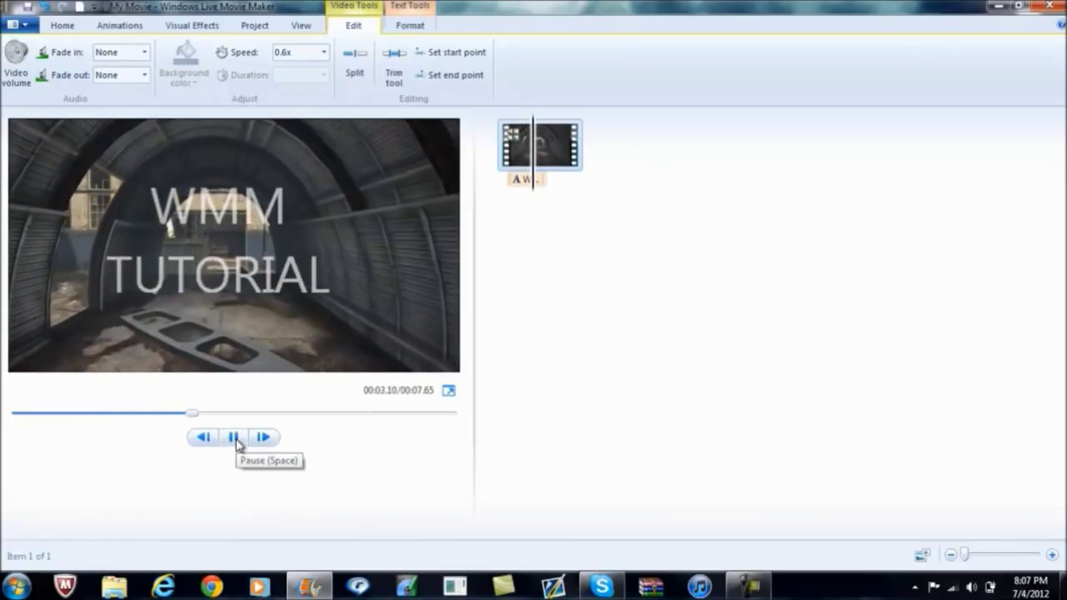
pyautogui.click(236, 440)
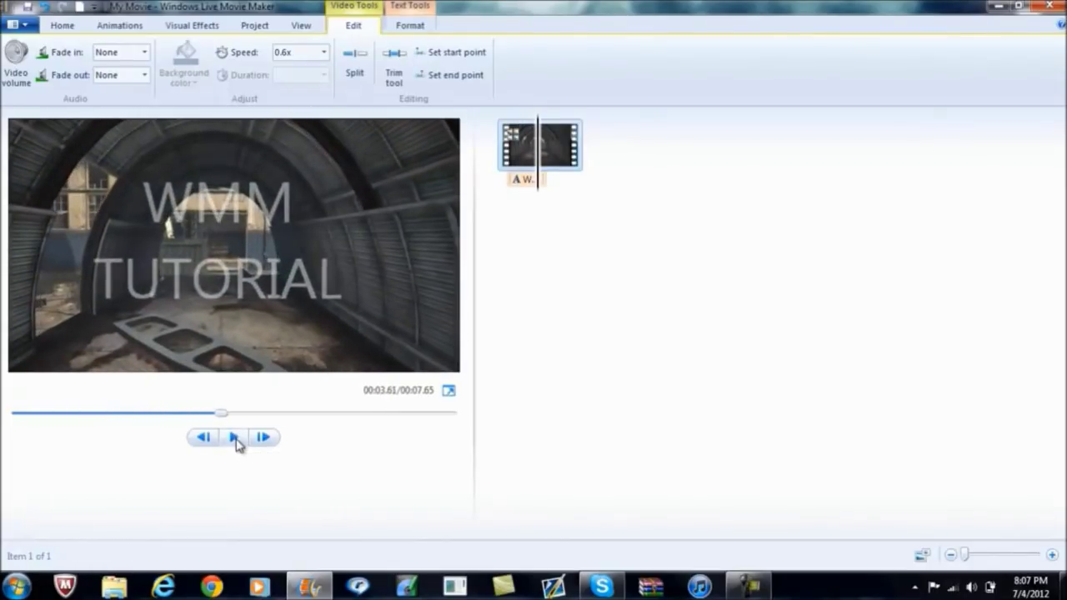
pyautogui.click(527, 179)
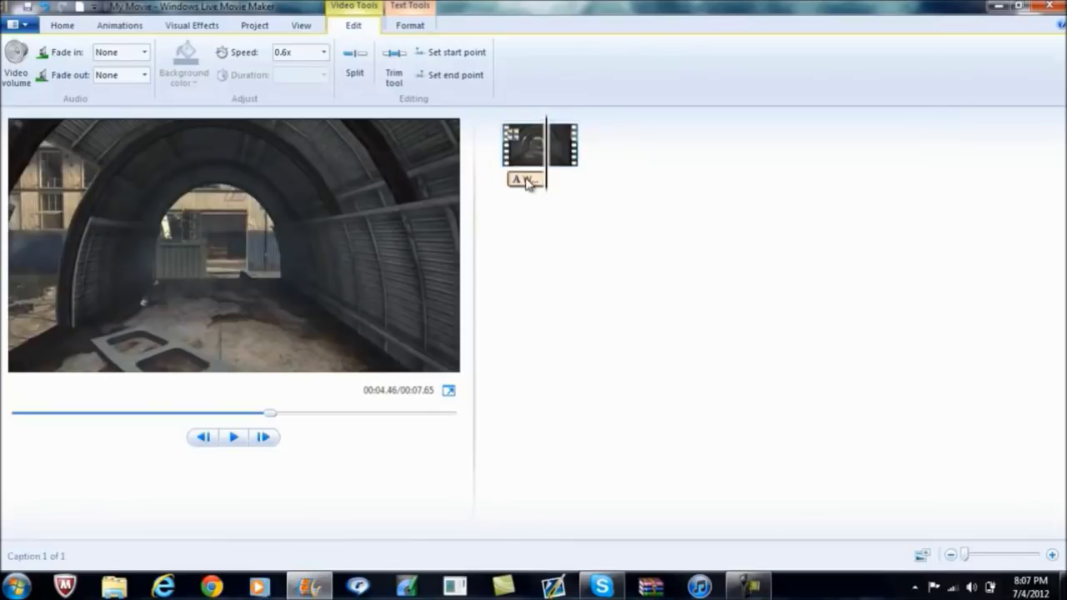
pyautogui.click(238, 440)
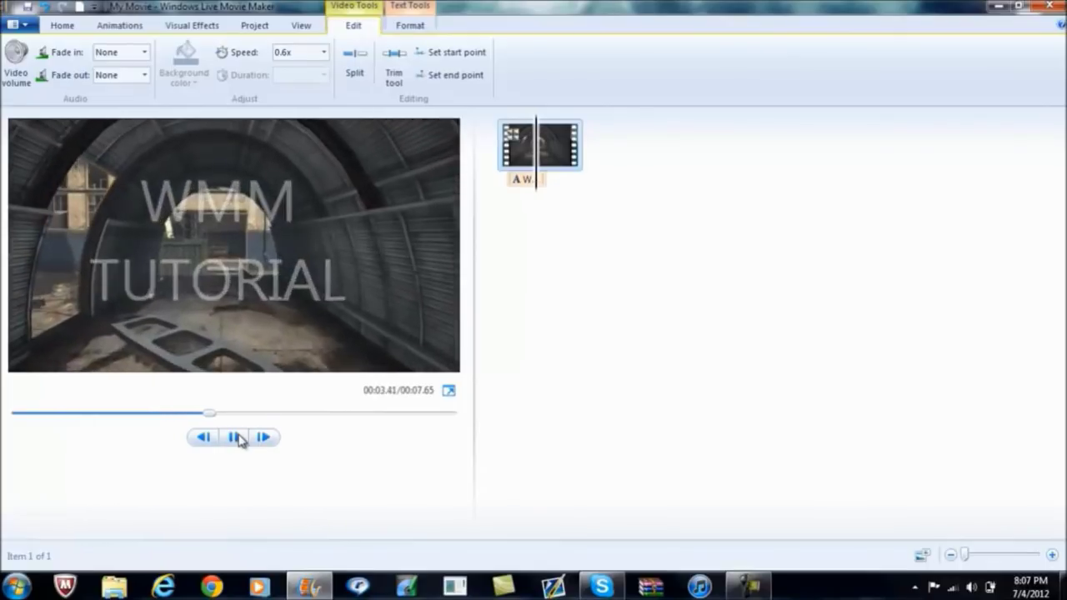
pyautogui.click(237, 440)
pyautogui.click(530, 187)
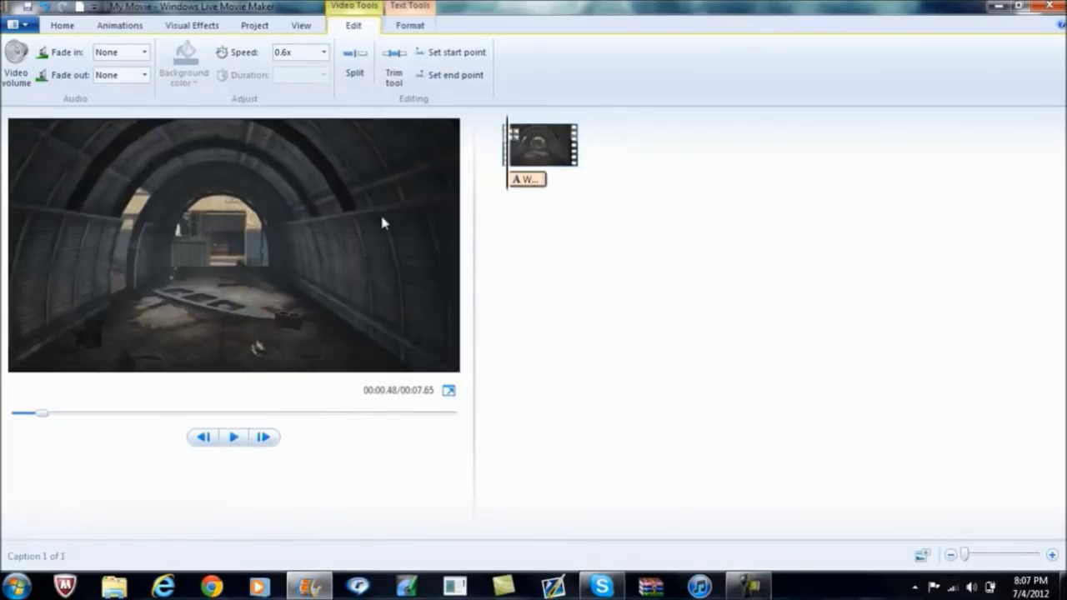
pyautogui.click(231, 441)
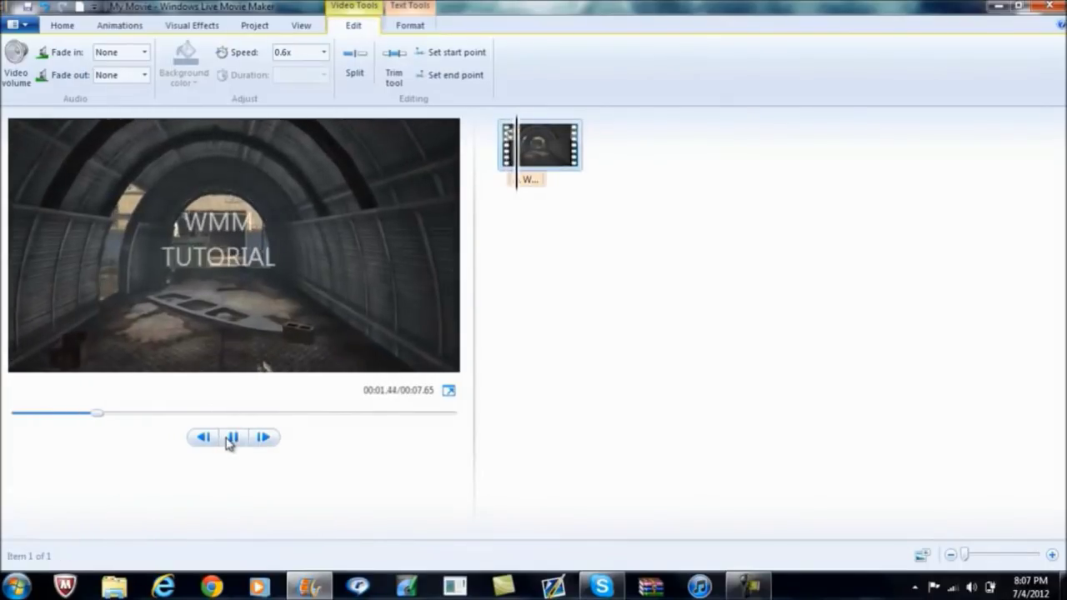
pyautogui.click(230, 443)
pyautogui.click(230, 443)
pyautogui.click(230, 442)
pyautogui.click(230, 443)
pyautogui.click(230, 443)
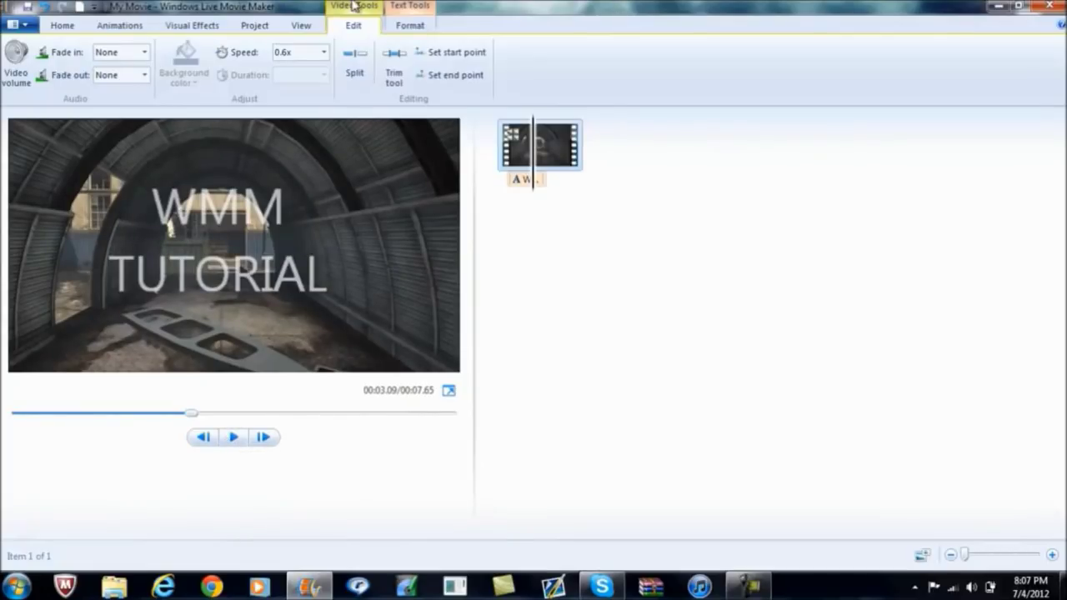
pyautogui.click(200, 27)
pyautogui.click(409, 27)
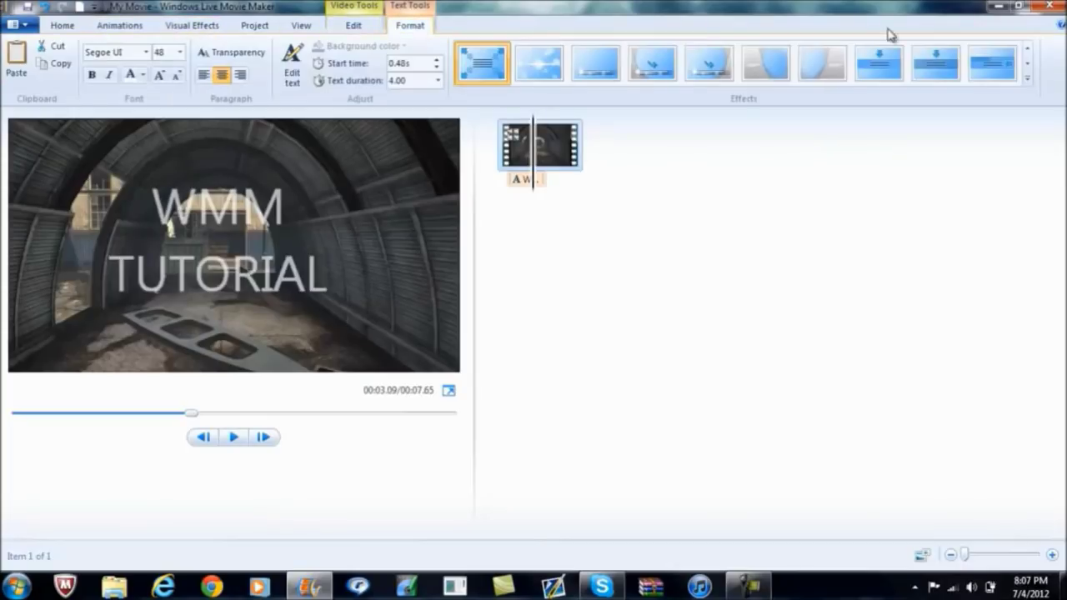
pyautogui.click(1027, 62)
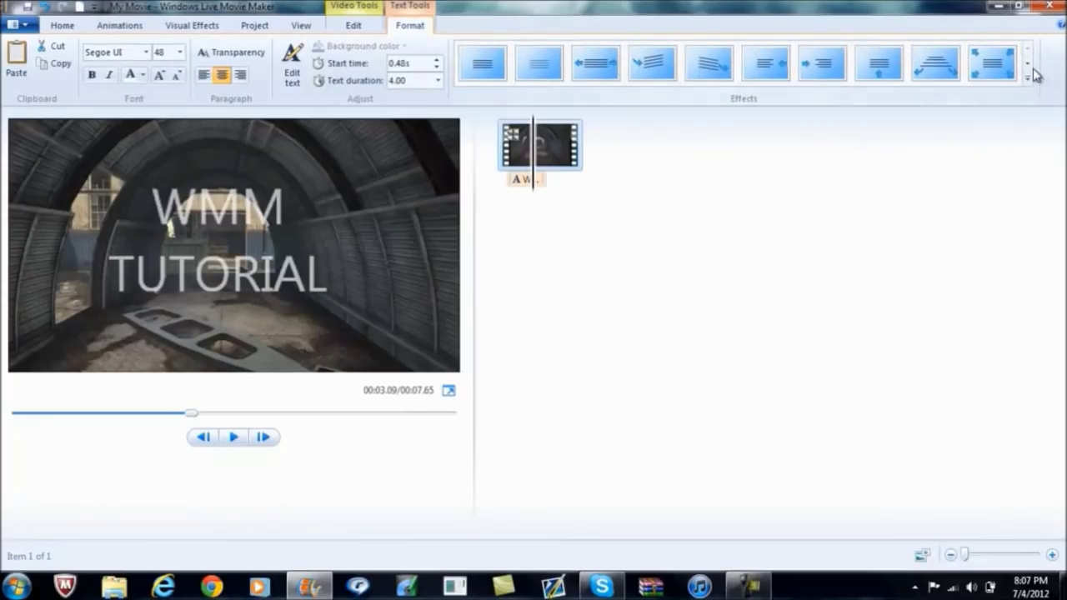
pyautogui.click(523, 155)
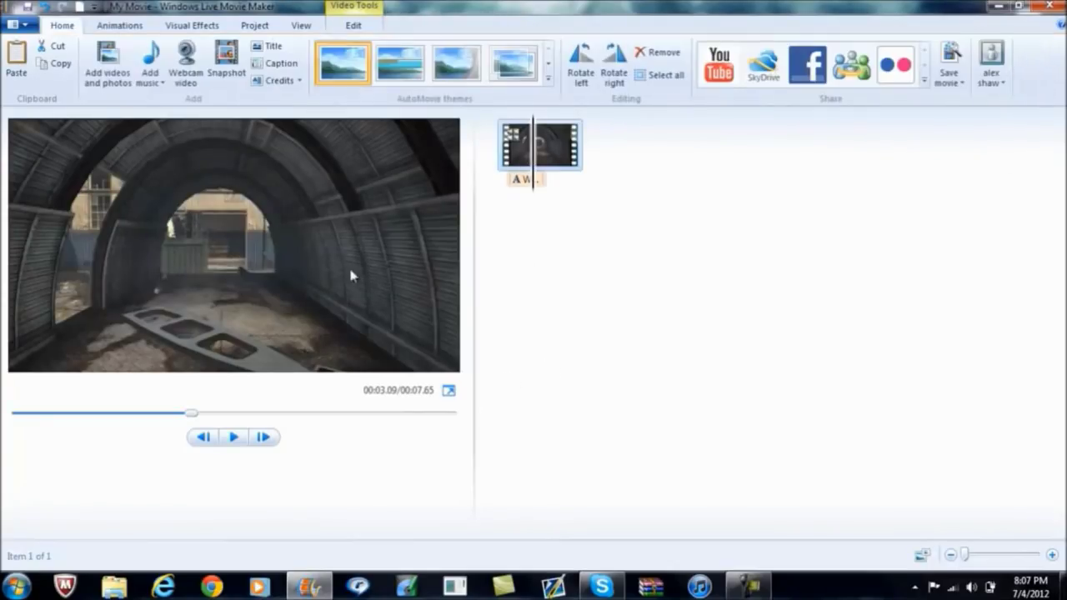
pyautogui.click(234, 437)
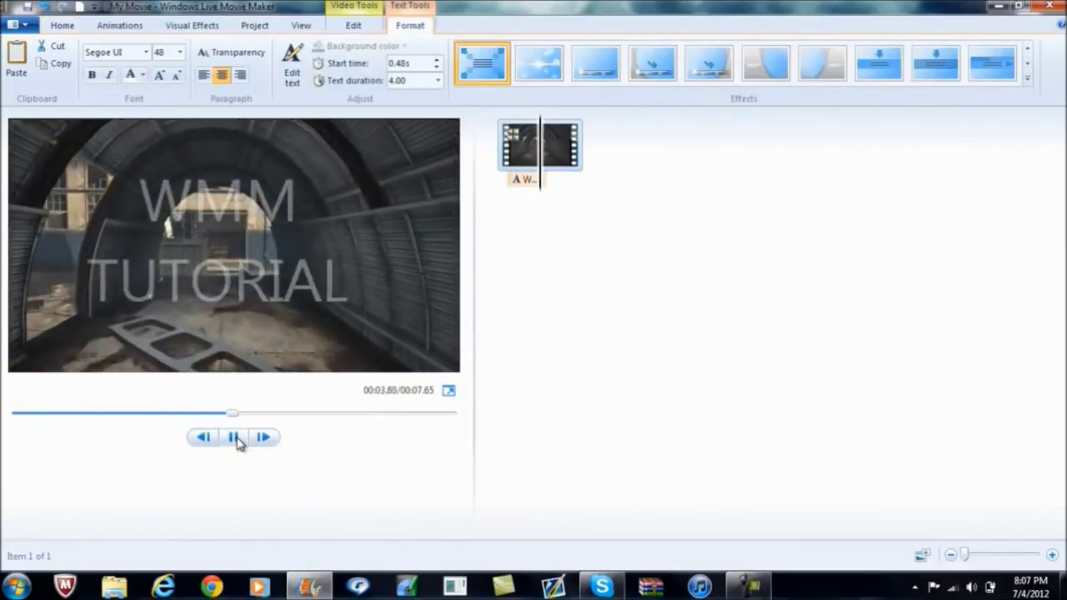
pyautogui.click(237, 439)
pyautogui.click(572, 209)
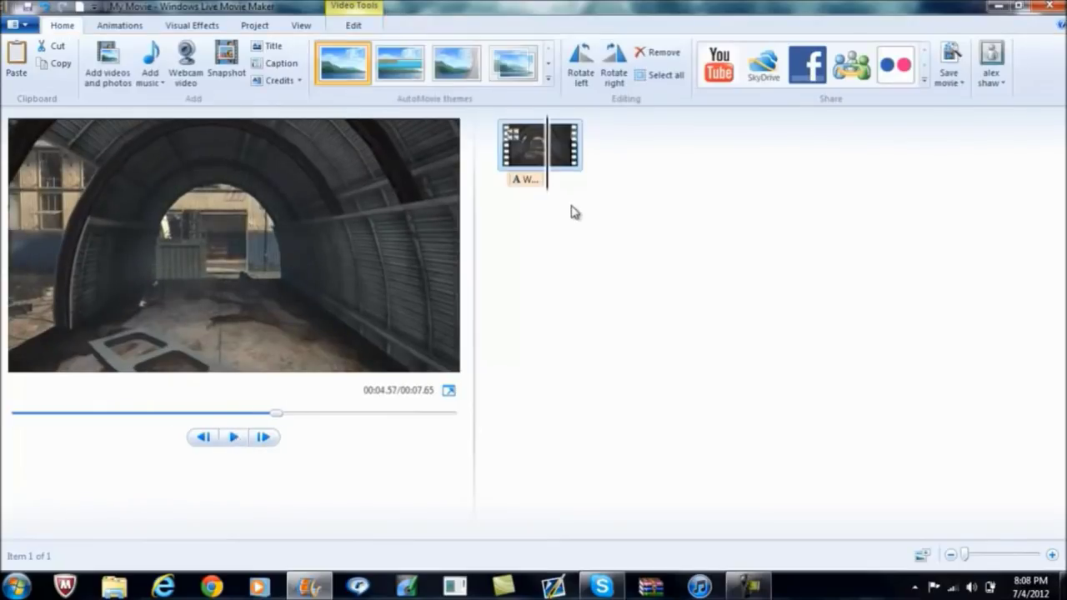
pyautogui.click(537, 180)
pyautogui.click(233, 437)
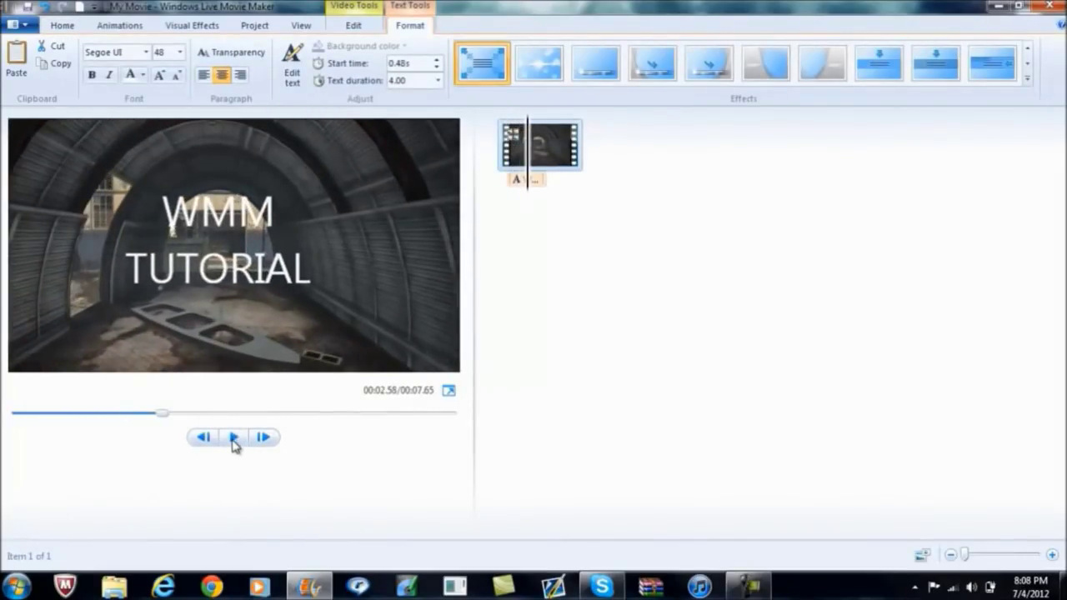
pyautogui.click(233, 438)
pyautogui.click(234, 438)
pyautogui.click(233, 437)
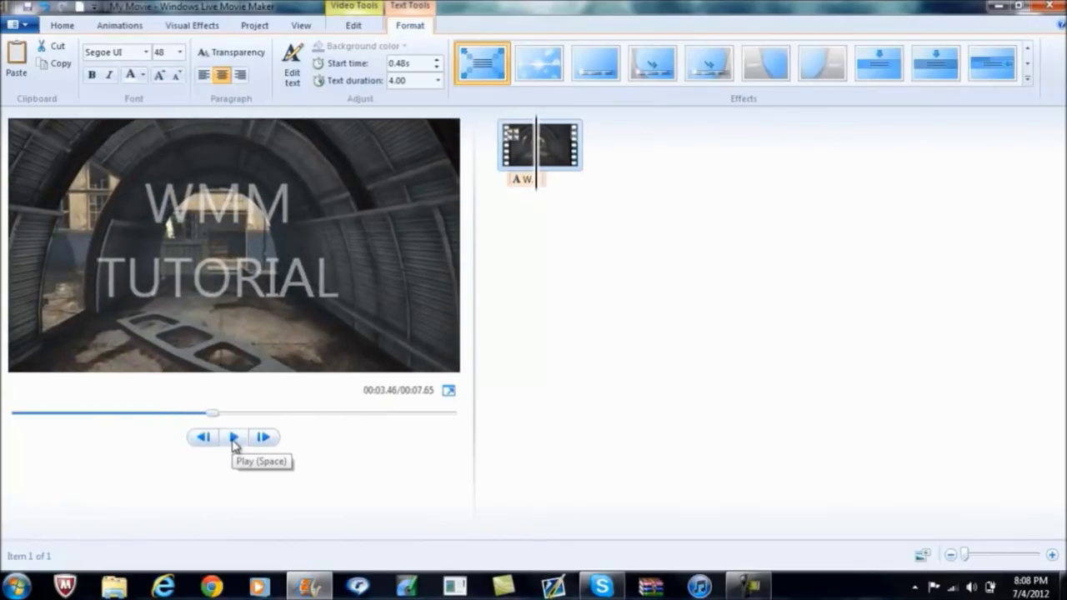
pyautogui.click(511, 184)
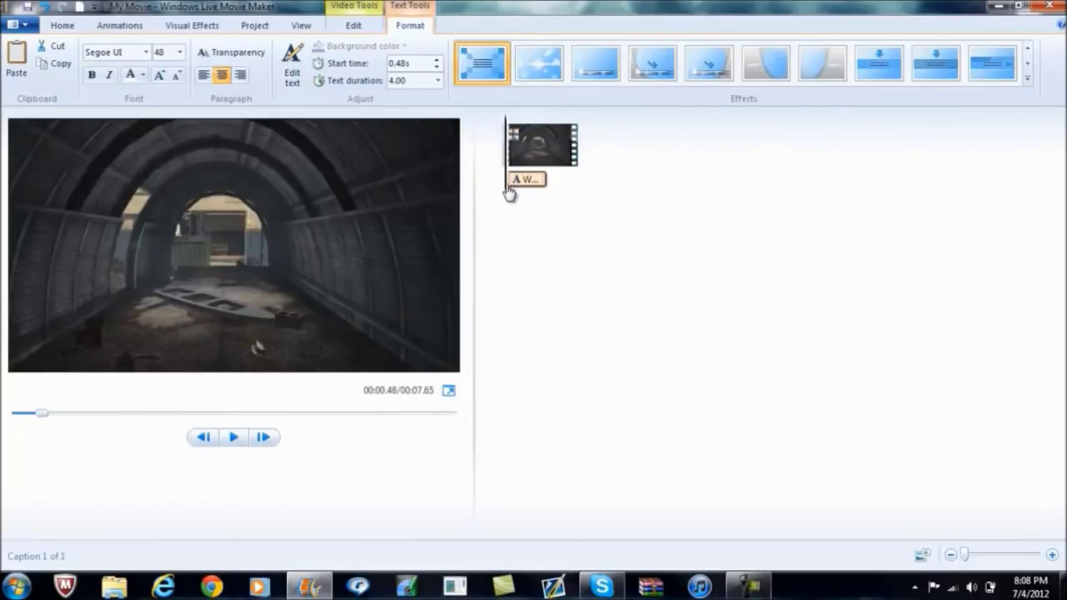
pyautogui.click(492, 191)
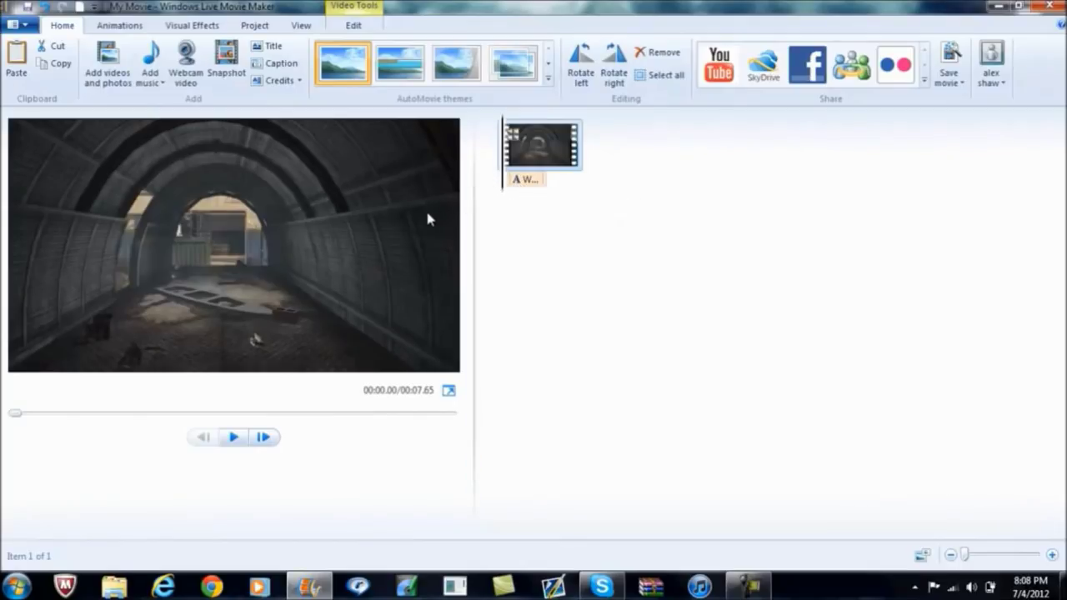
pyautogui.click(233, 449)
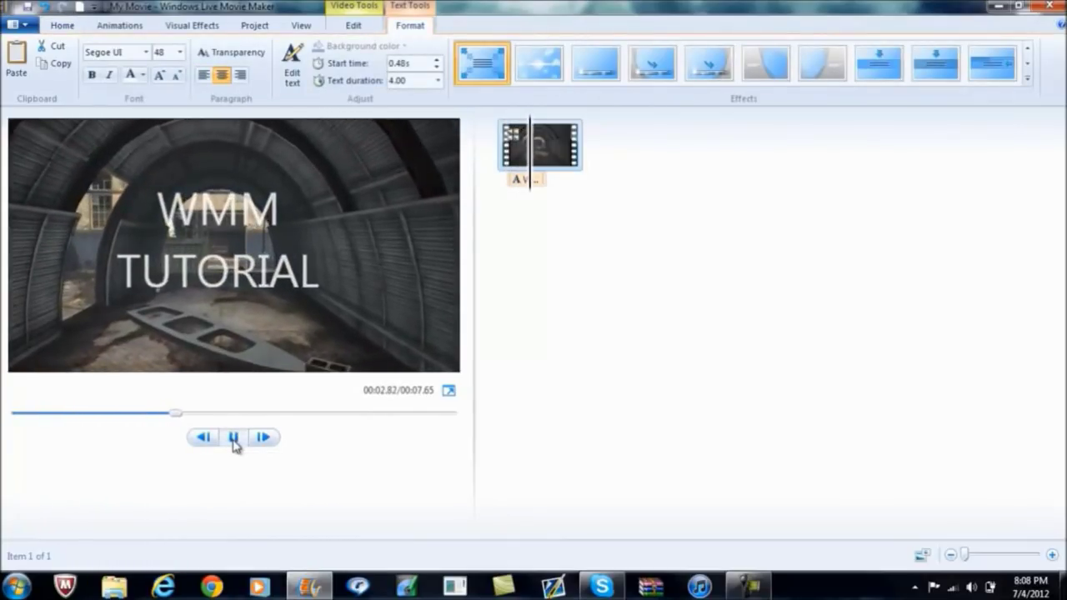
pyautogui.click(234, 439)
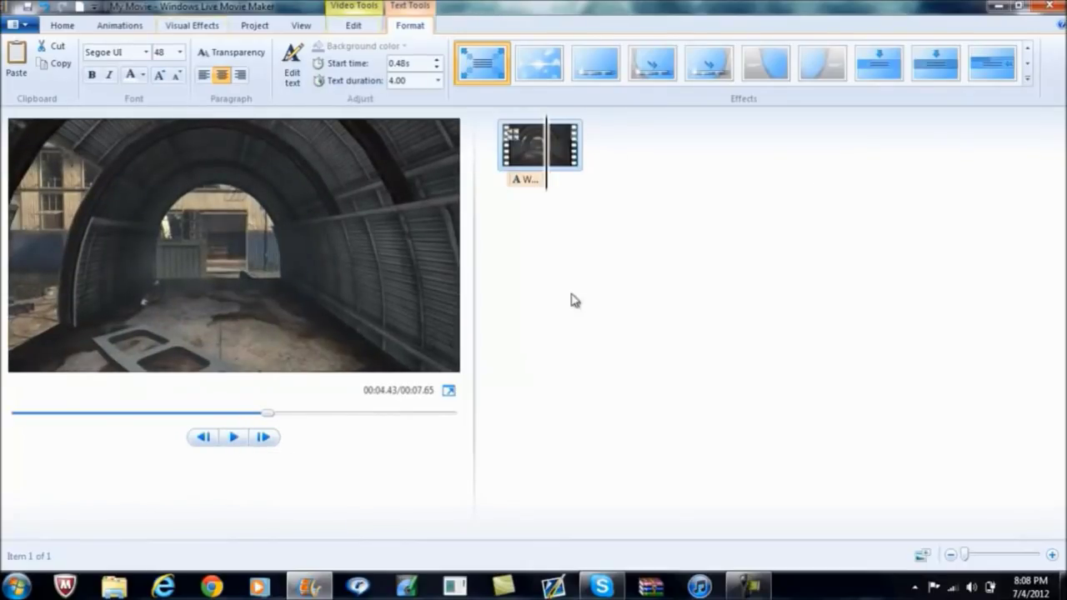
pyautogui.moveTo(538, 175)
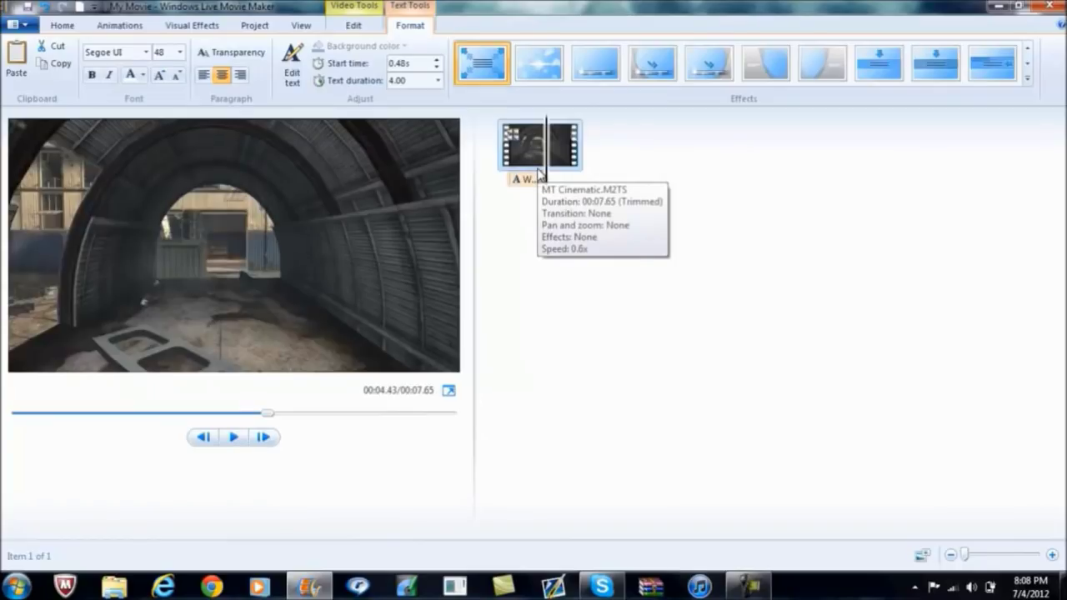